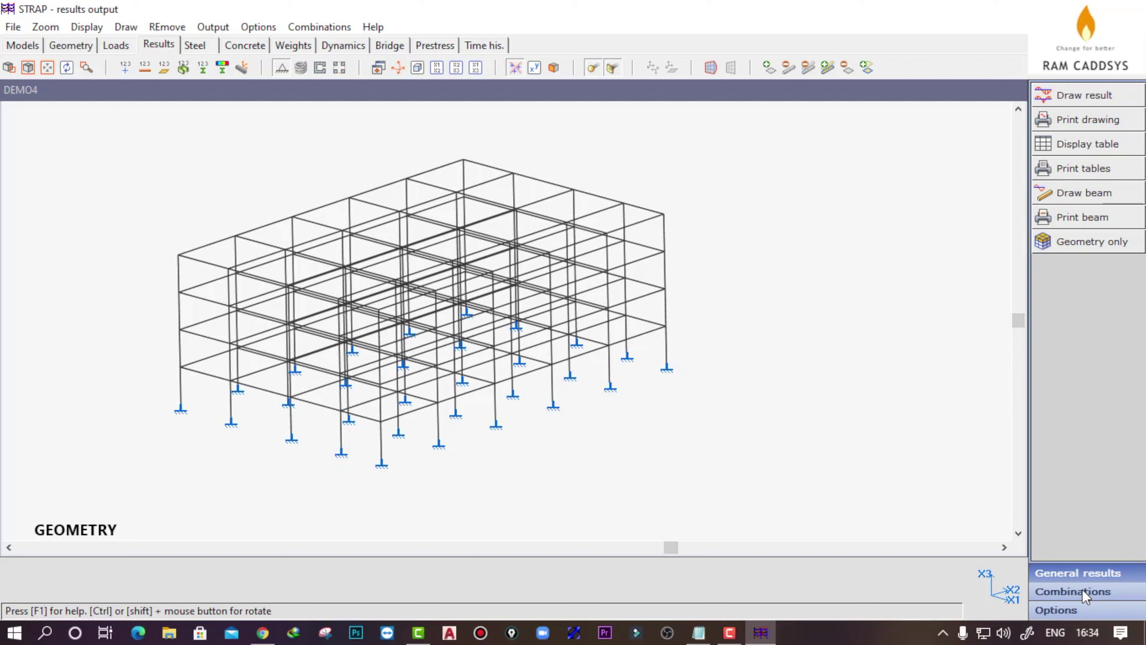
# Step: Switch the DEMO4 results panel to the Combinations commands
pyautogui.click(1083, 590)
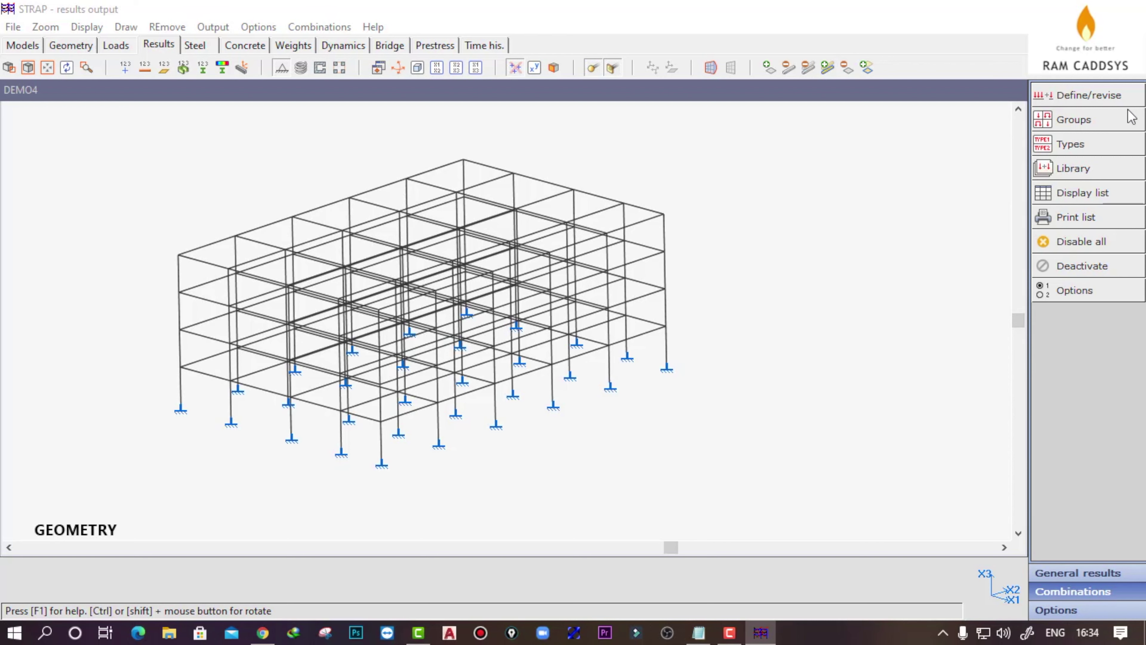
# Step: Create a load group named DEAD that includes load cases SW and DL
pyautogui.click(1066, 127)
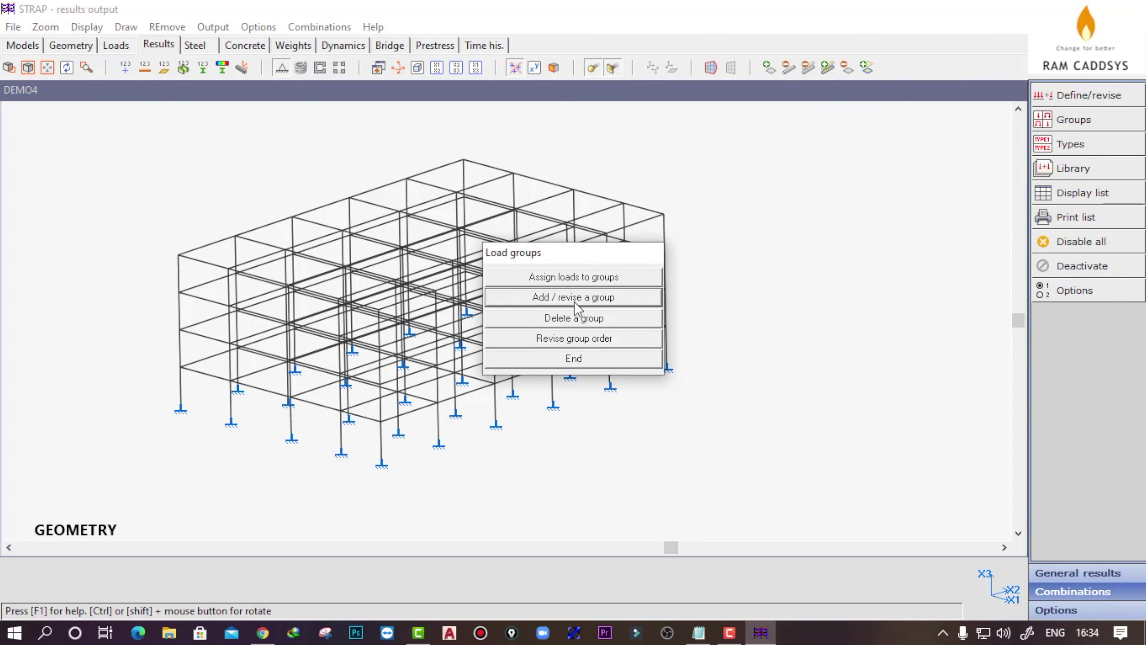
pyautogui.click(574, 299)
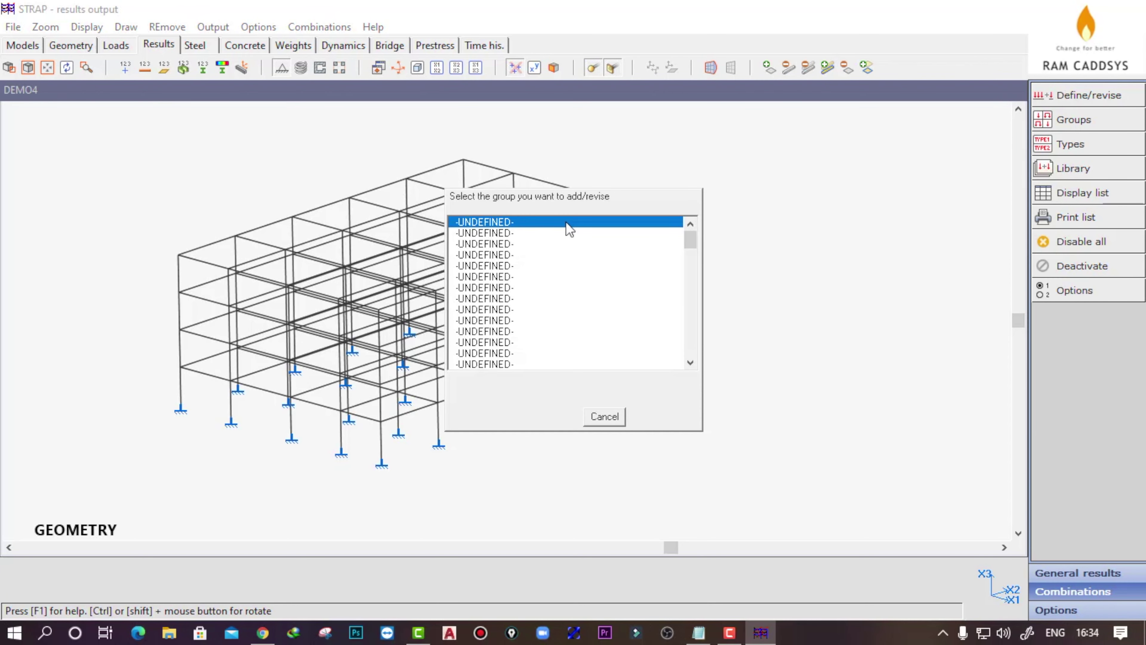
pyautogui.click(482, 222)
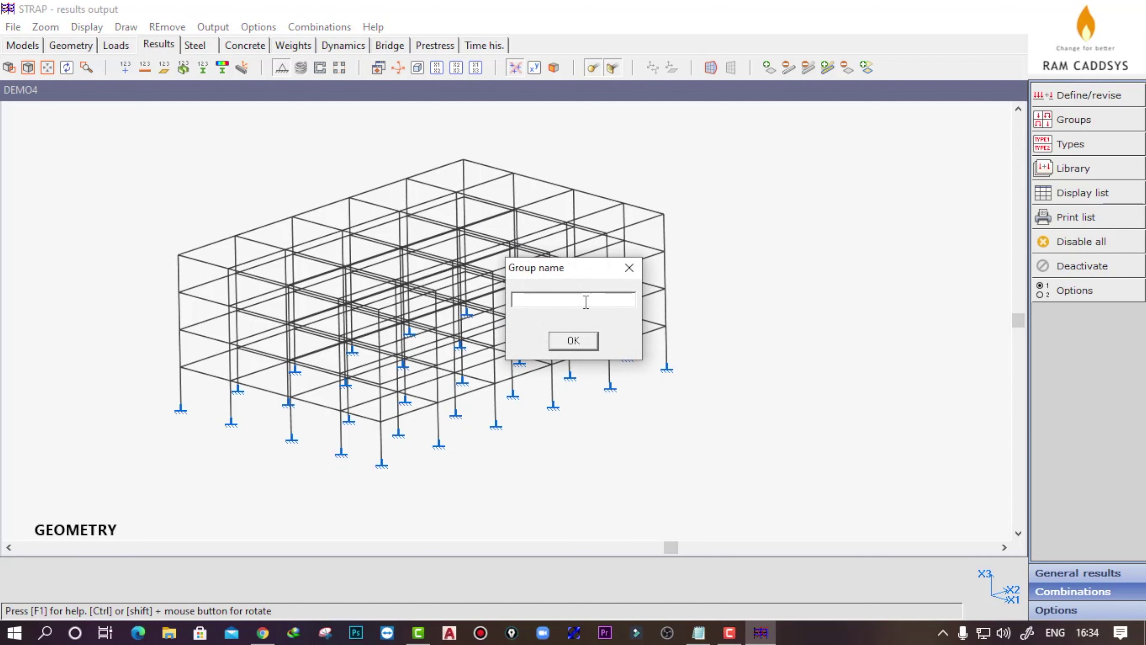
pyautogui.write('DEAD')
pyautogui.click(572, 341)
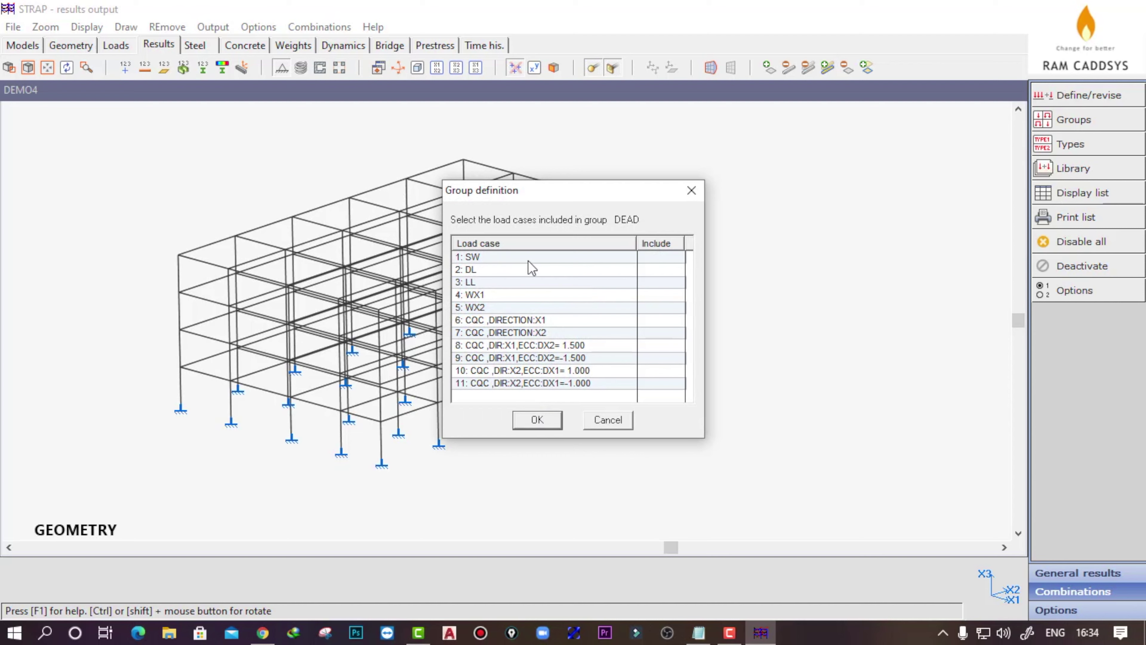
pyautogui.click(662, 257)
pyautogui.click(654, 271)
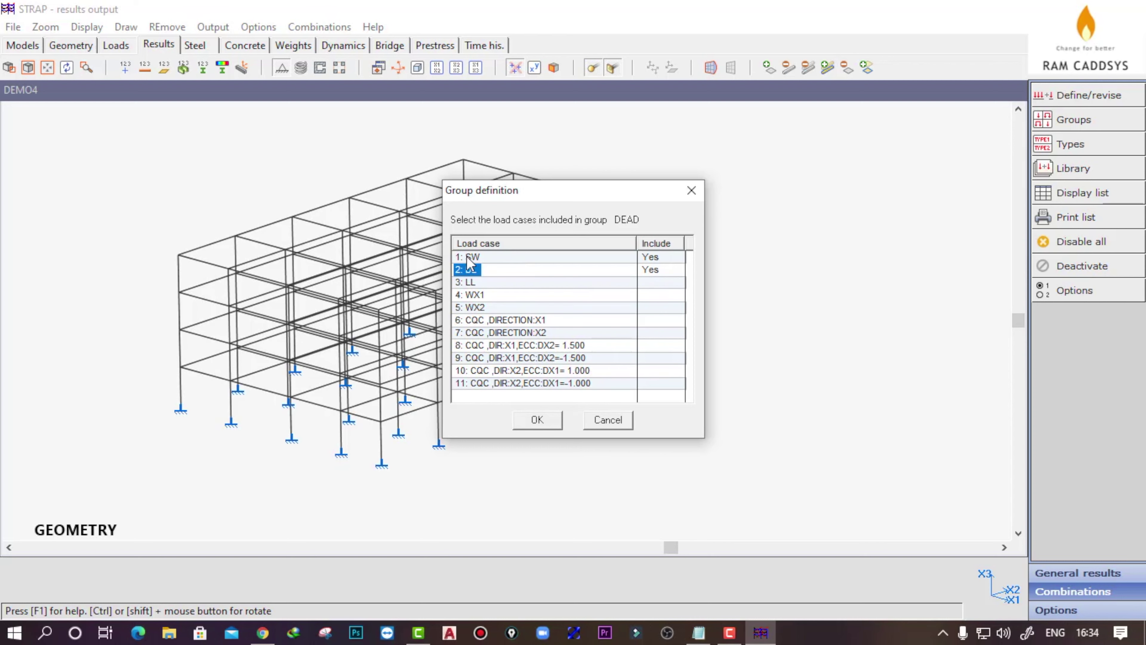
pyautogui.click(529, 422)
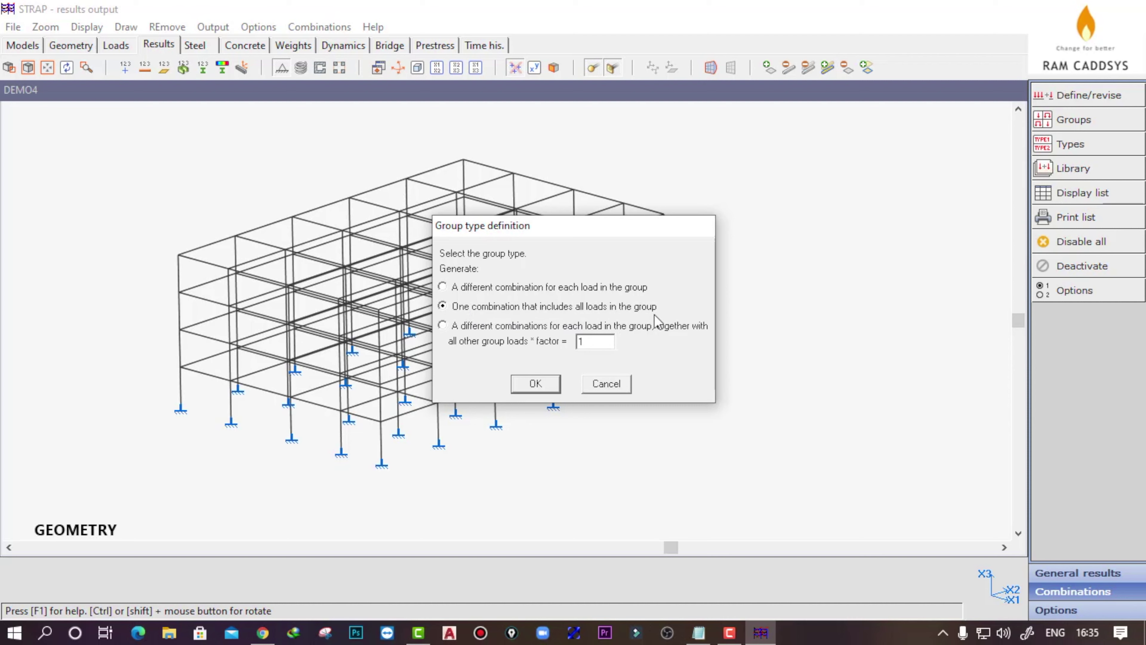
# Step: Keep DEAD as one combination and start a new load group named EQ
pyautogui.click(536, 383)
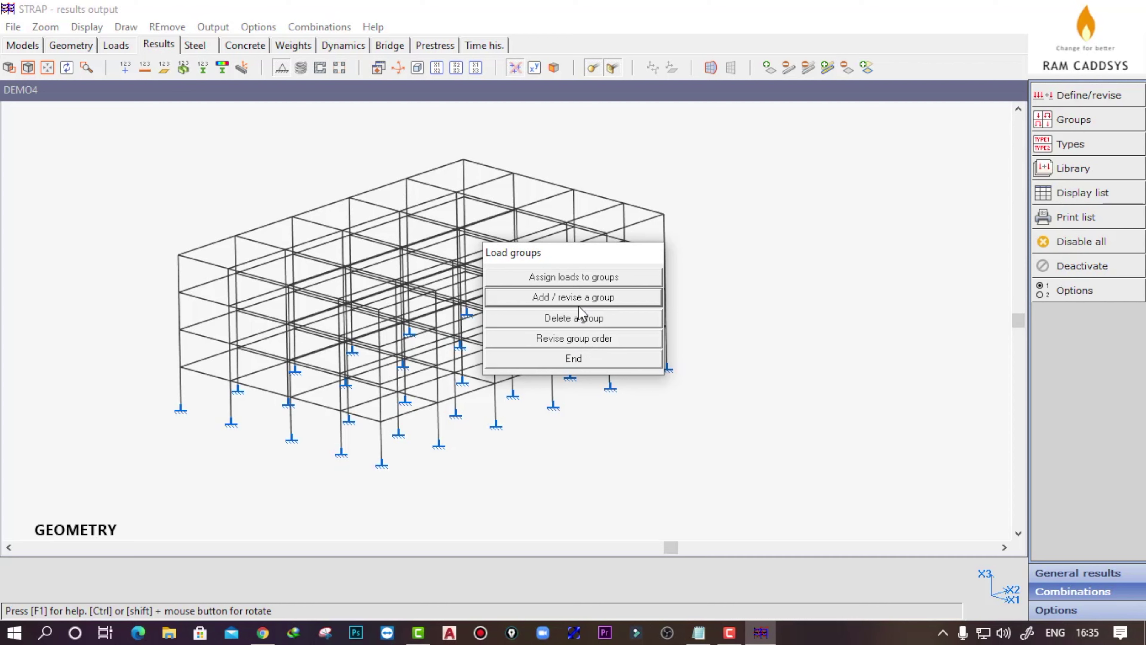
pyautogui.click(589, 301)
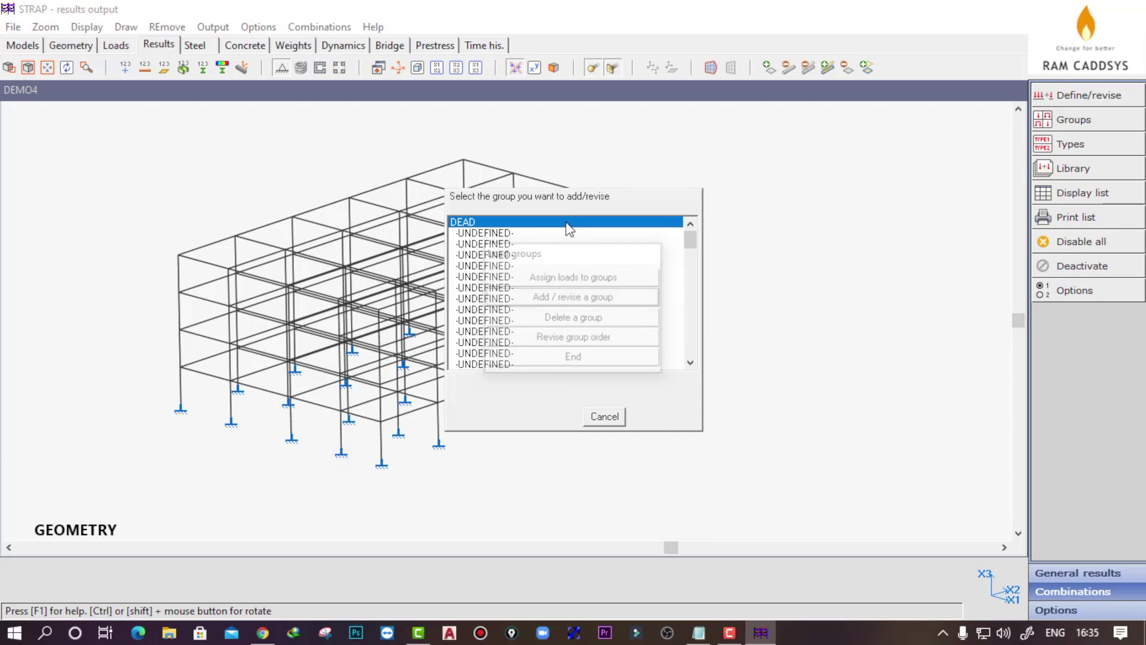
pyautogui.click(490, 234)
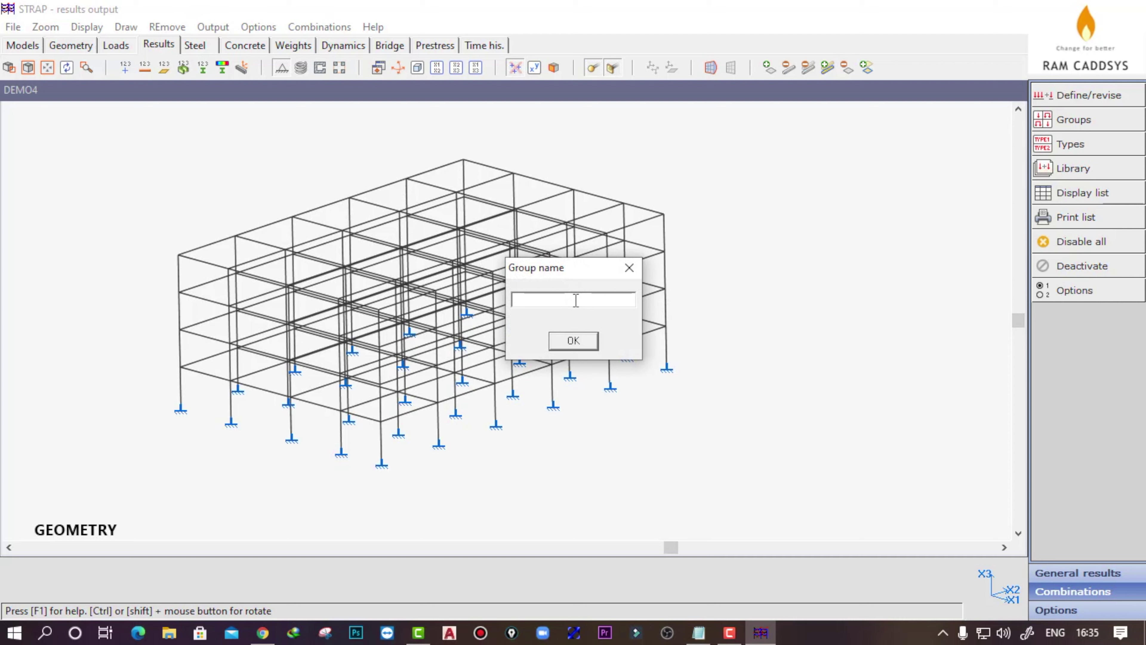
pyautogui.write('EQ')
pyautogui.click(573, 342)
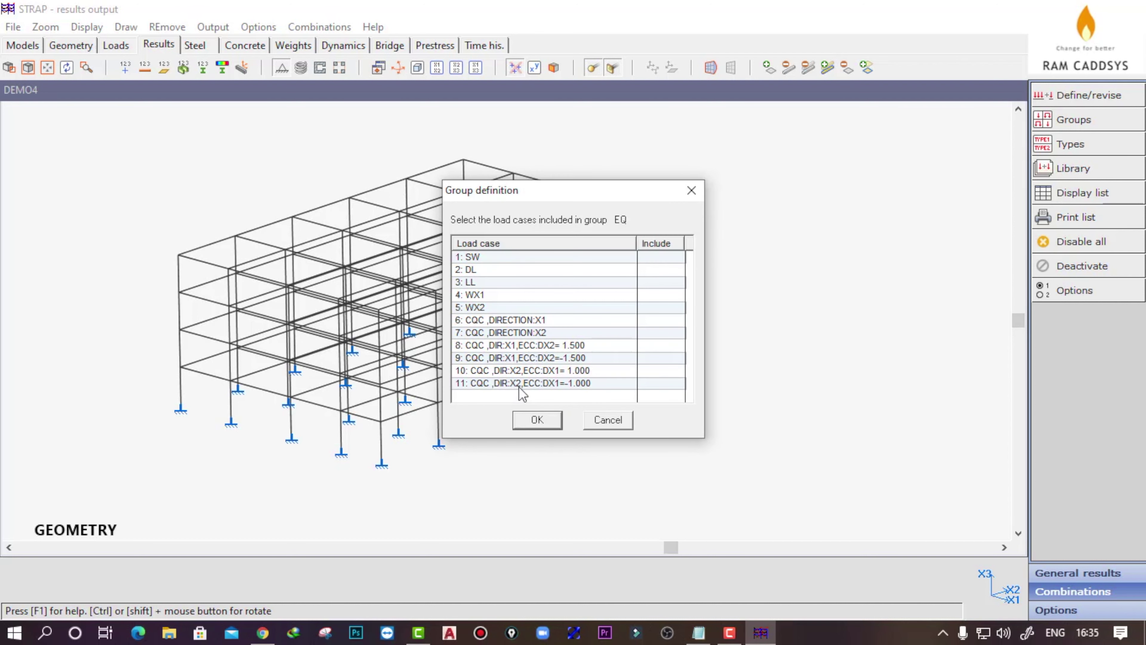
# Step: Include load cases 6–11 in EQ, generating a different combination for each load
pyautogui.click(658, 322)
pyautogui.click(661, 333)
pyautogui.click(657, 345)
pyautogui.click(656, 358)
pyautogui.click(655, 370)
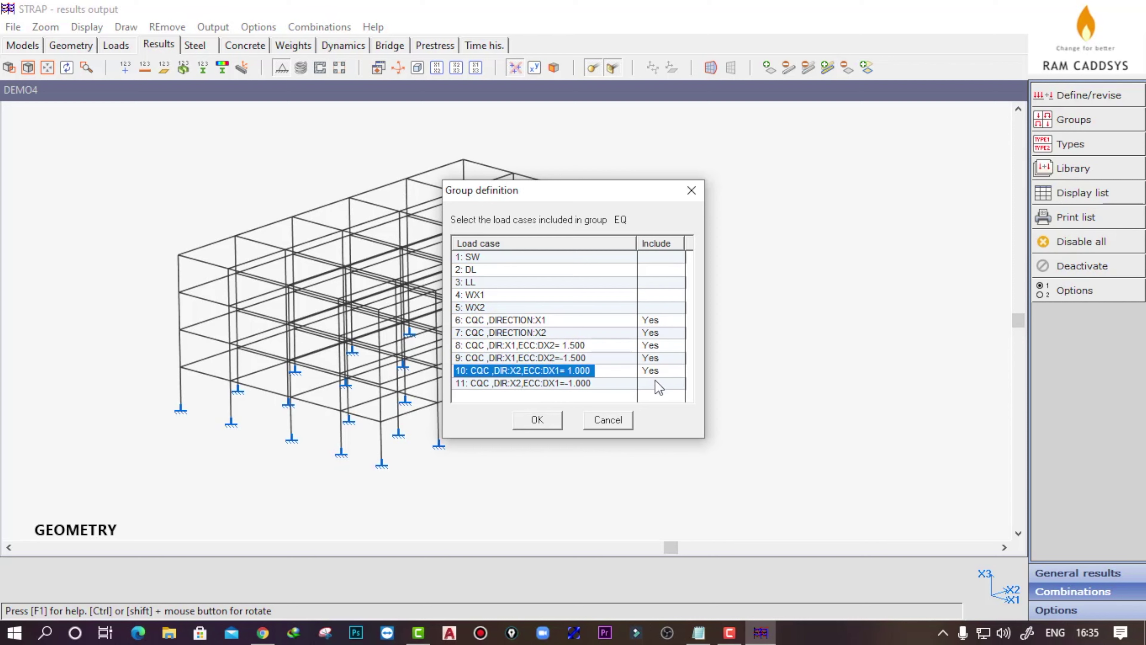
pyautogui.click(654, 382)
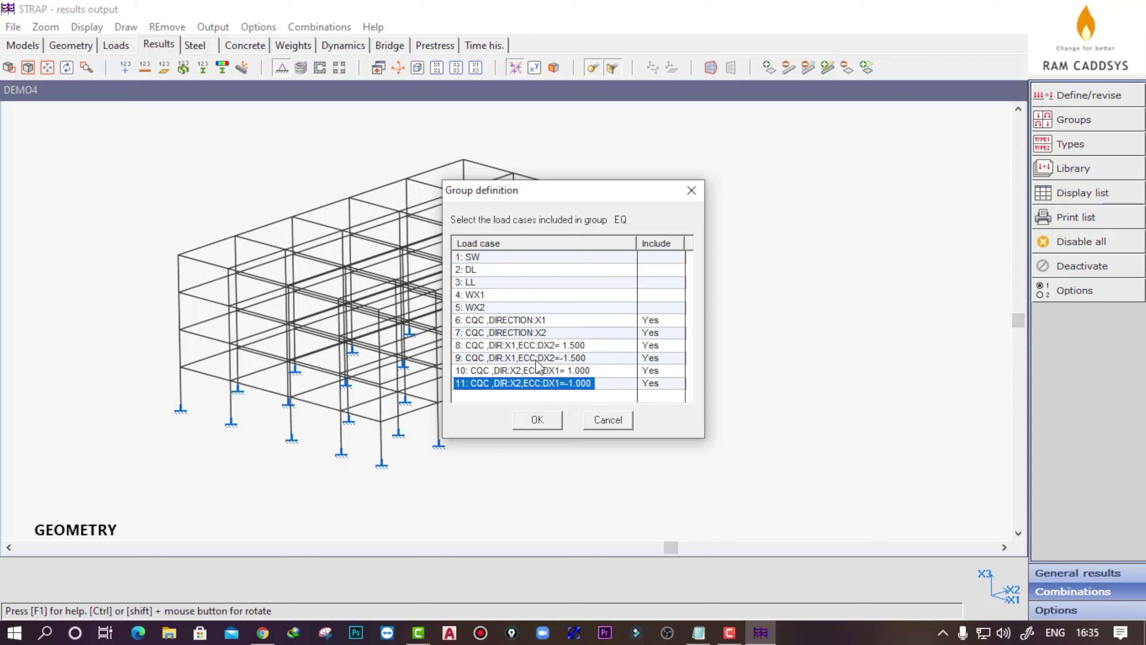
pyautogui.click(537, 420)
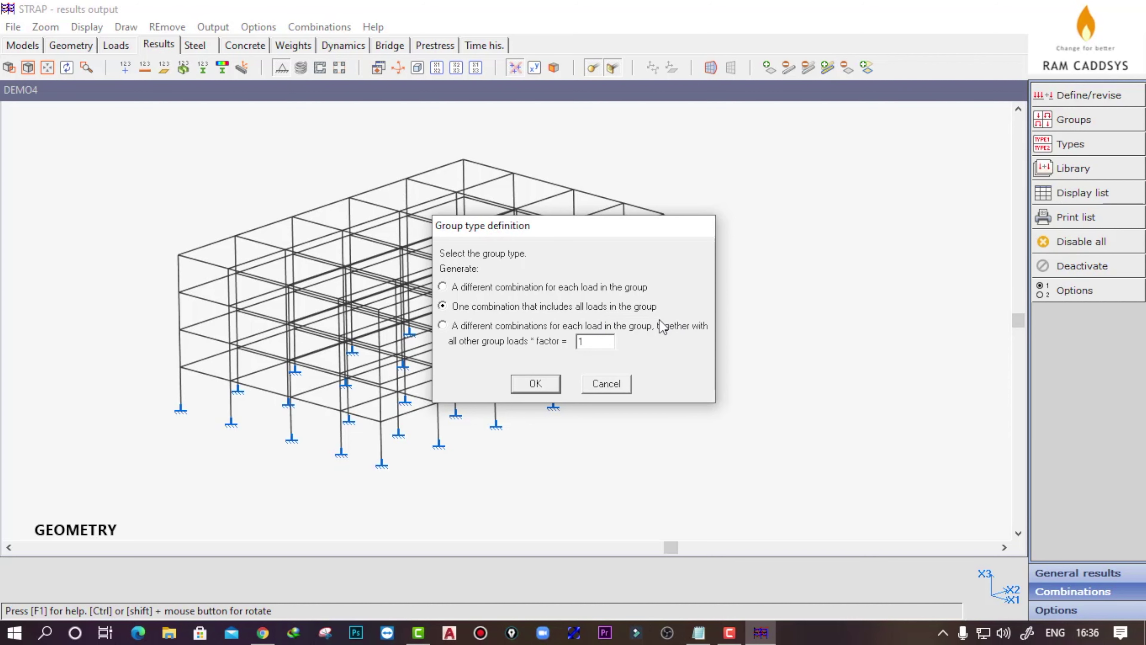
pyautogui.click(586, 287)
pyautogui.click(536, 384)
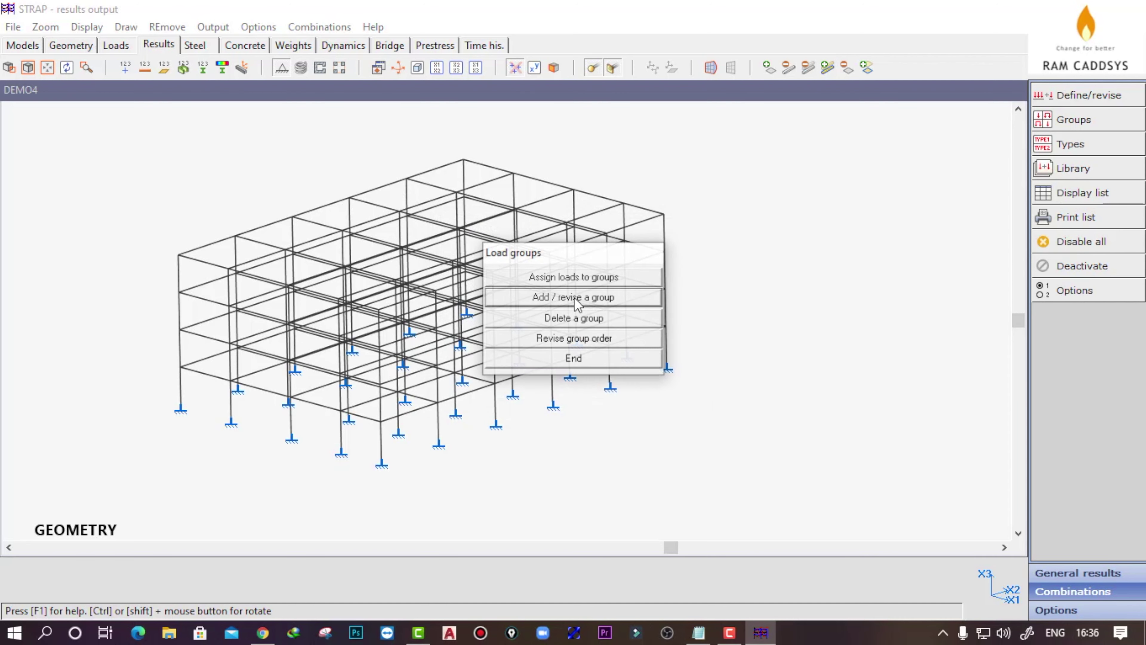
pyautogui.click(580, 359)
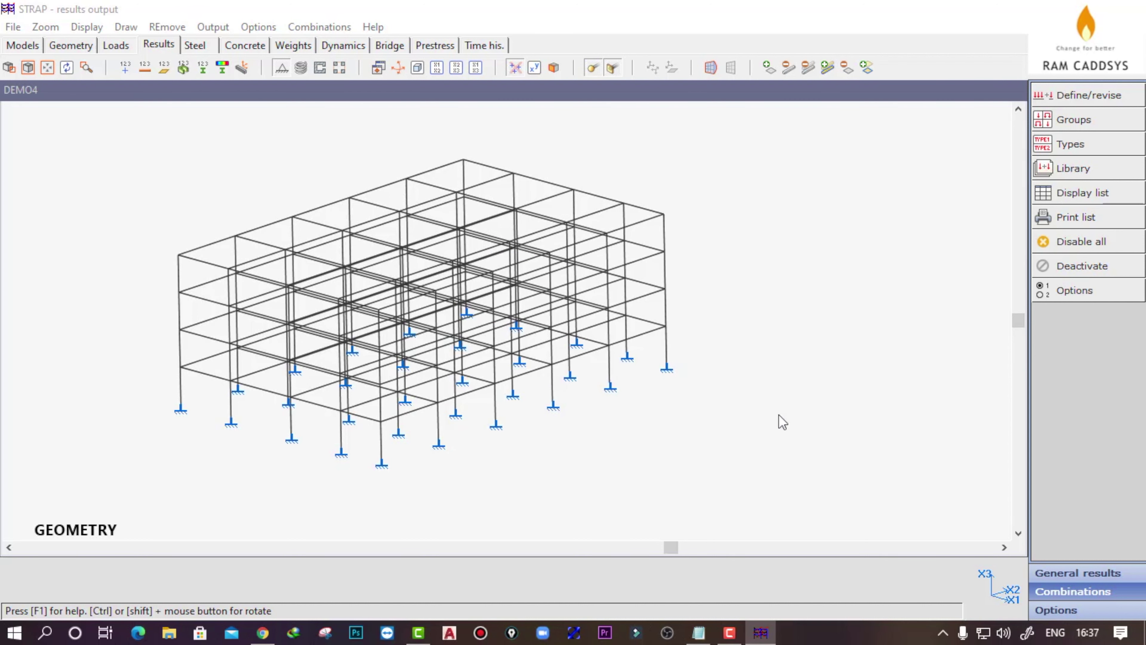
# Step: Add a WIND load group of WX1 and WX2 with a separate combination per load
pyautogui.click(1067, 124)
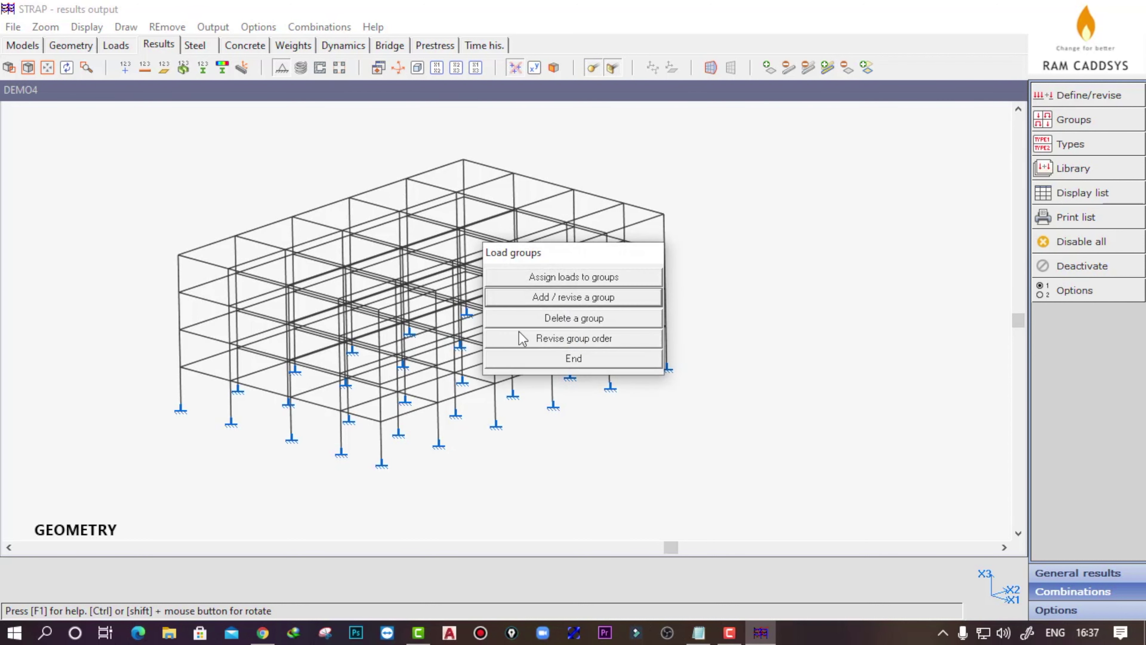
pyautogui.click(548, 298)
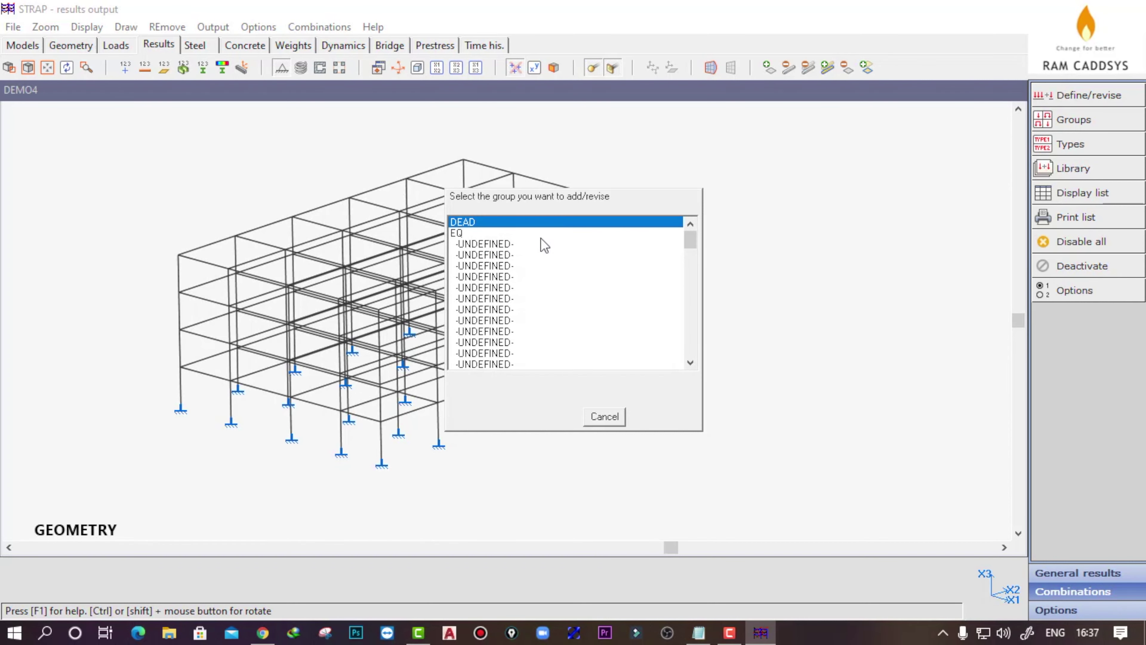
pyautogui.click(469, 244)
pyautogui.write('W')
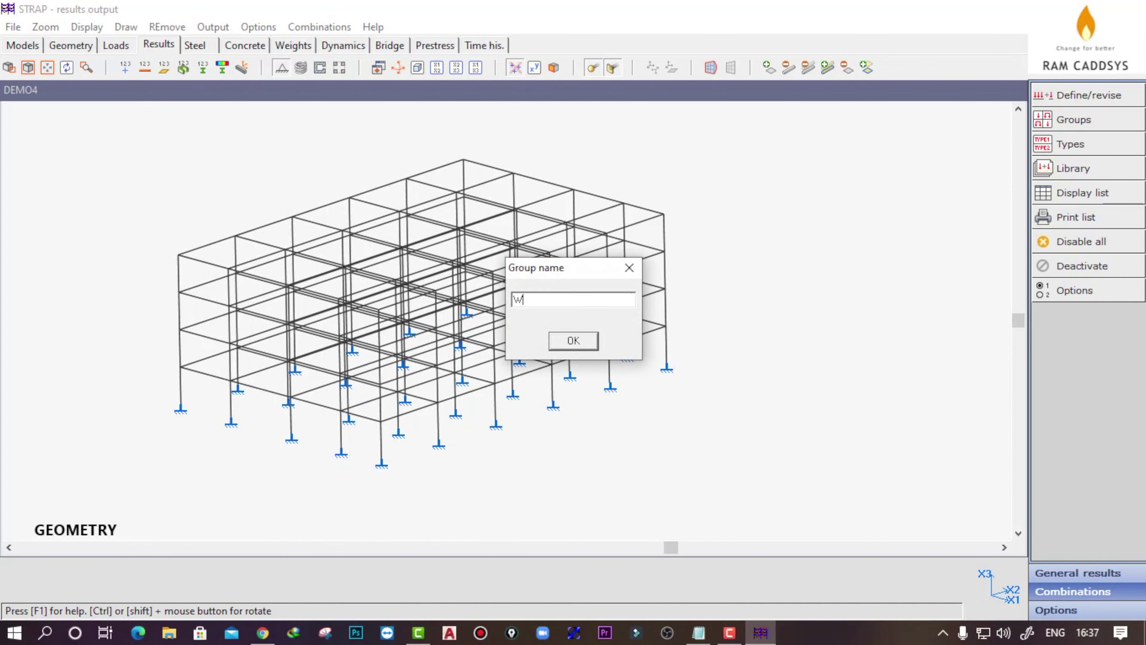
pyautogui.write('IND')
pyautogui.click(572, 339)
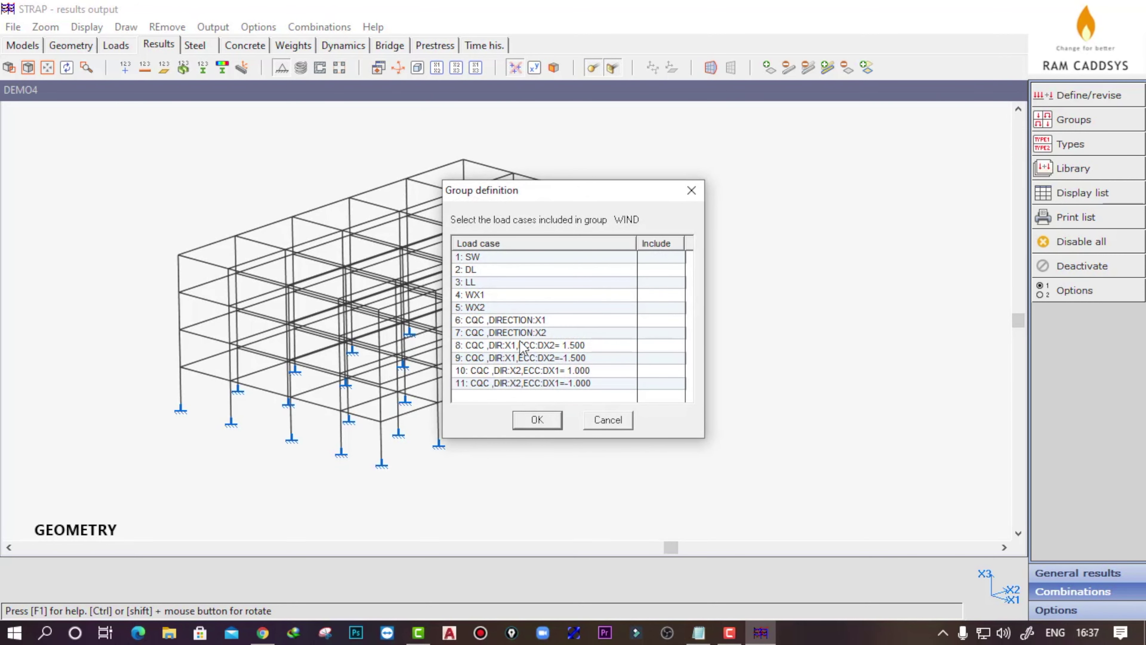
pyautogui.click(651, 294)
pyautogui.click(661, 307)
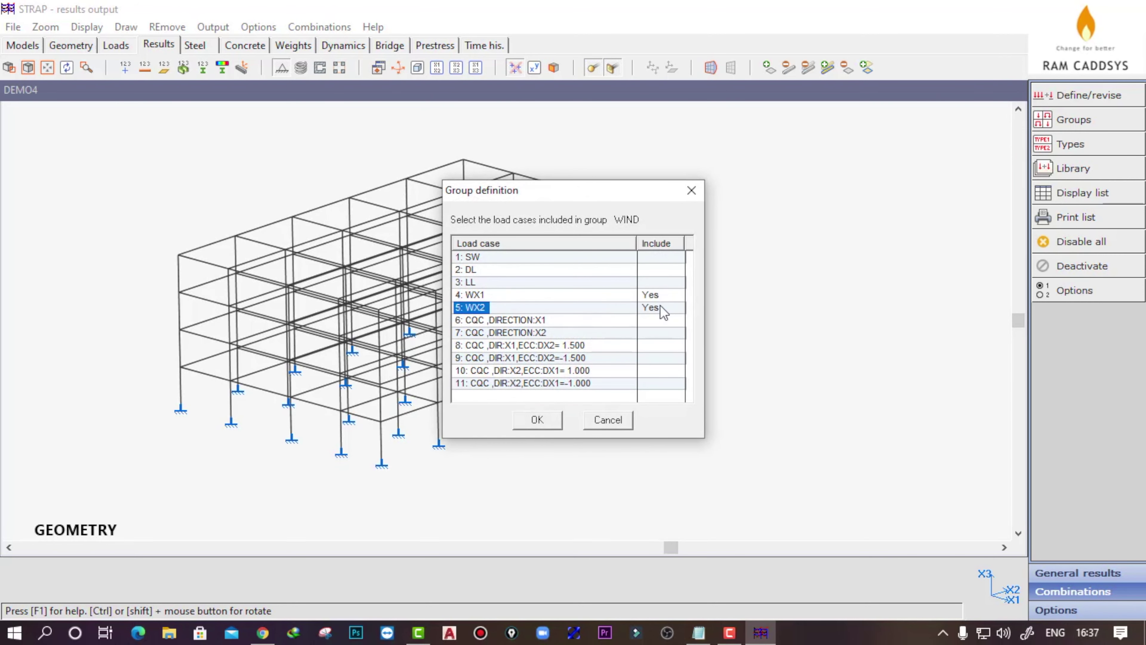
pyautogui.click(538, 420)
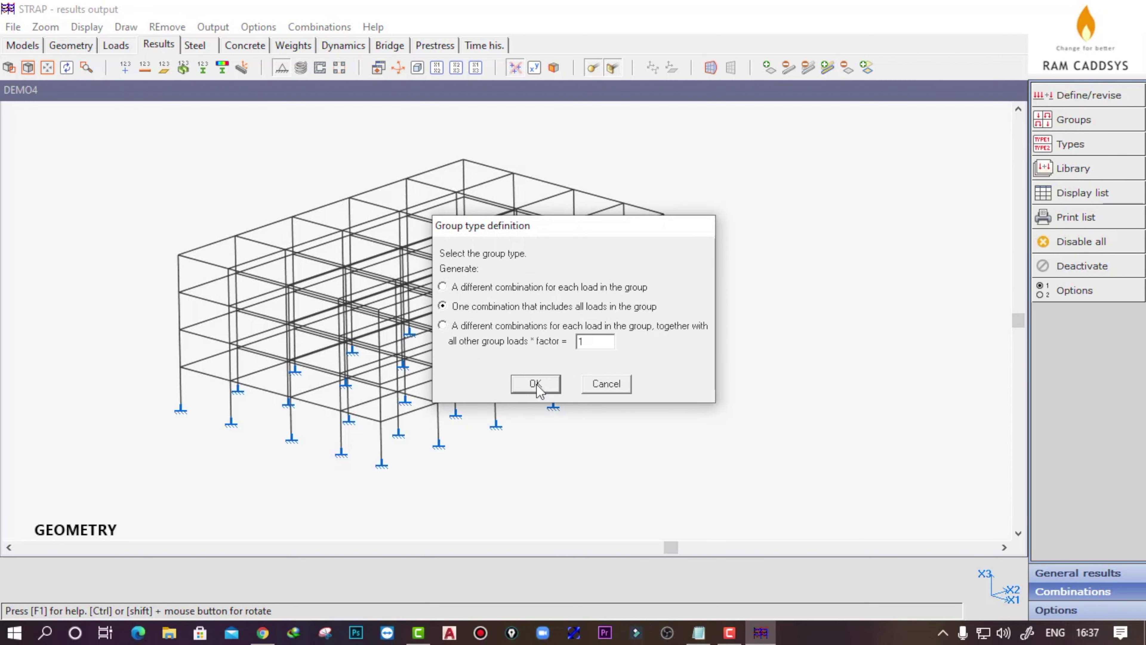
pyautogui.click(480, 291)
pyautogui.click(536, 383)
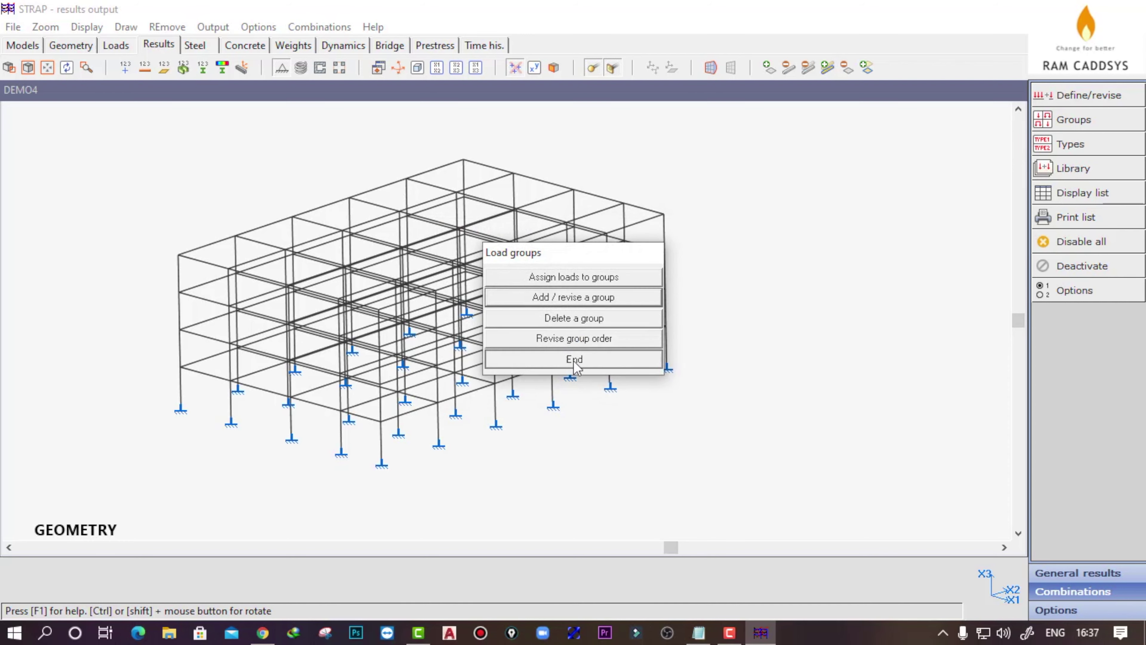
pyautogui.click(575, 359)
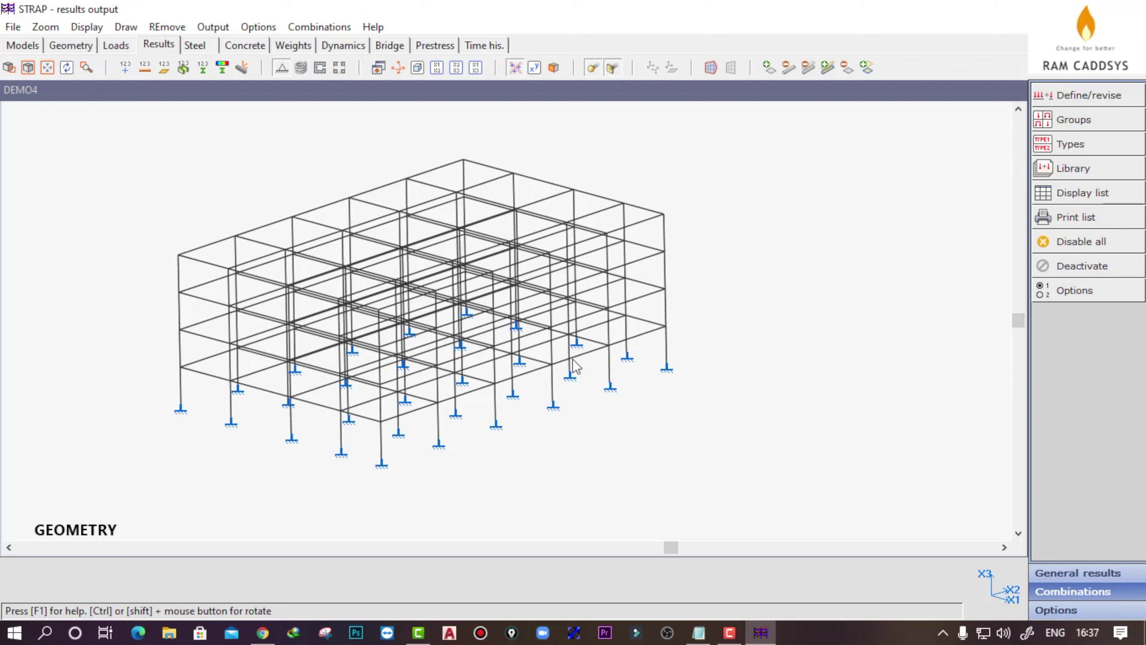
# Step: Open the combinations definition table and resize the DEAD(GR), EQ (GR) and WIND(GR) columns
pyautogui.click(1087, 96)
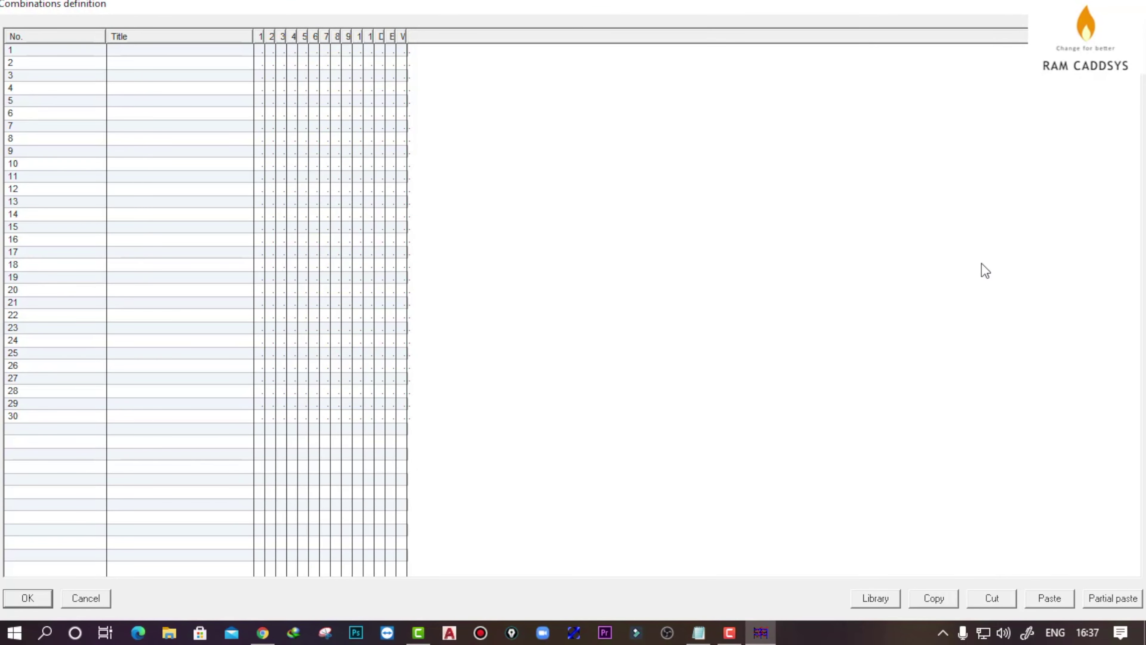
pyautogui.moveTo(408, 39); pyautogui.dragTo(536, 41)
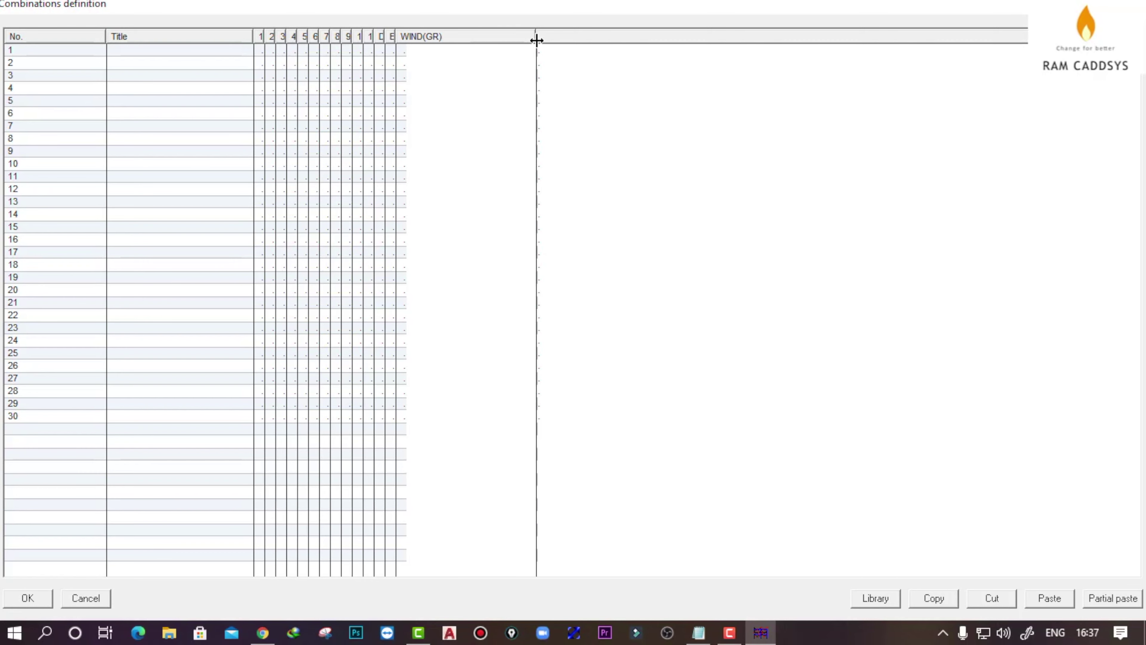
pyautogui.moveTo(397, 41); pyautogui.dragTo(494, 45)
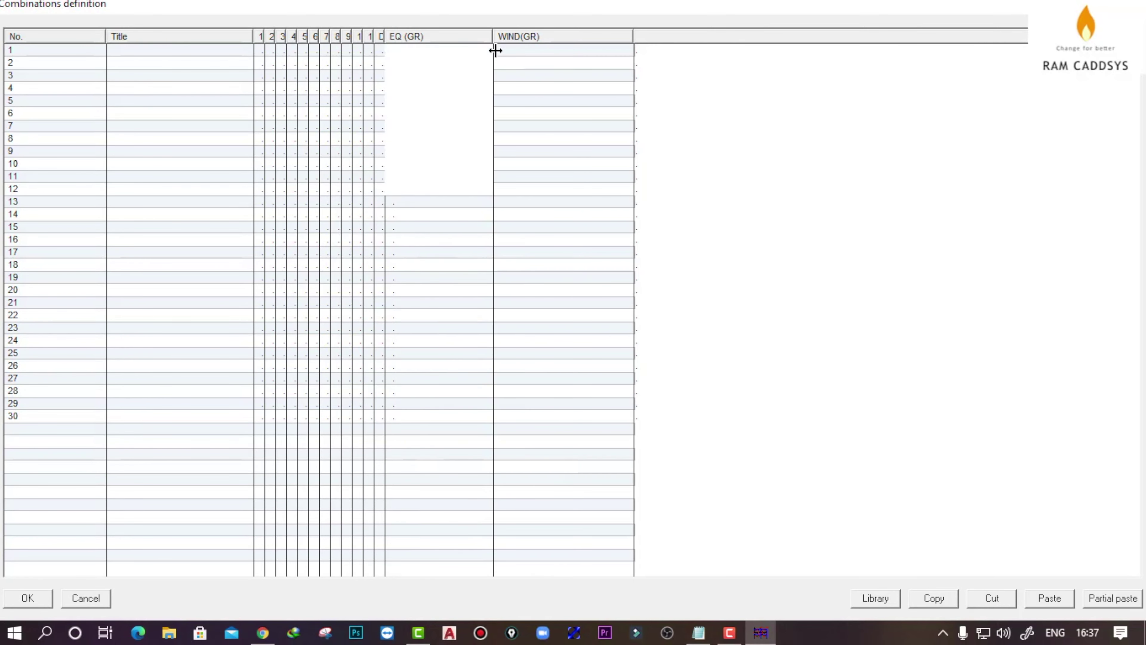
pyautogui.moveTo(387, 39); pyautogui.dragTo(475, 42)
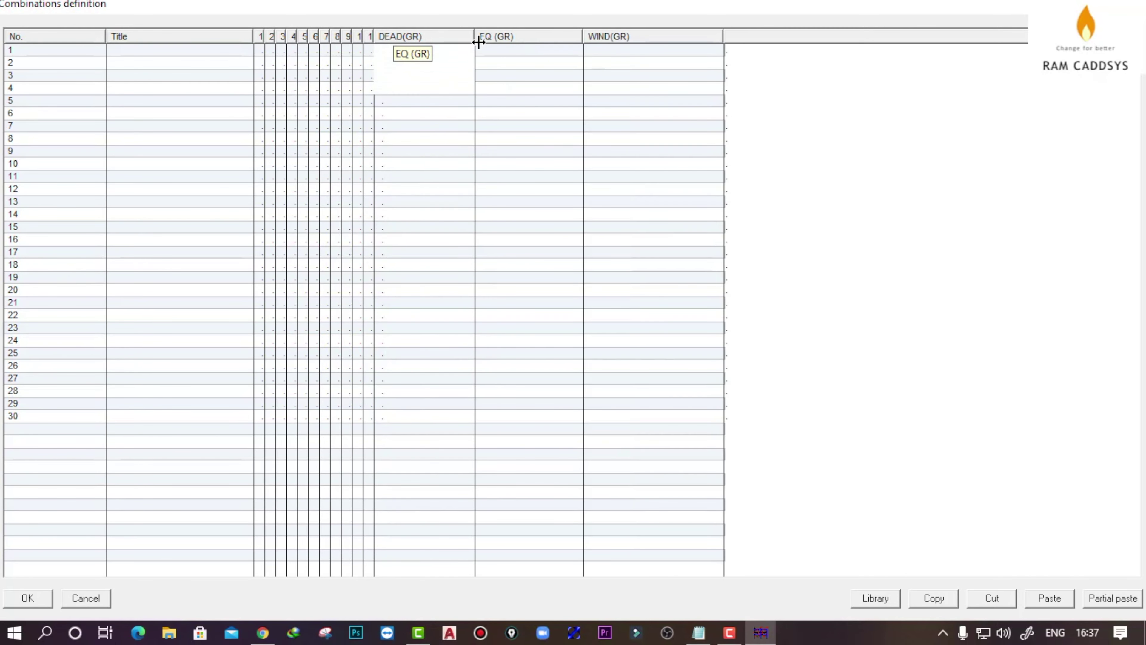
pyautogui.moveTo(558, 35); pyautogui.dragTo(552, 36)
pyautogui.moveTo(692, 36); pyautogui.dragTo(636, 36)
# Step: Resize columns 10, 11, 2 and 3 to read their load cases, revealing 3:LL
pyautogui.moveTo(375, 36); pyautogui.dragTo(491, 36)
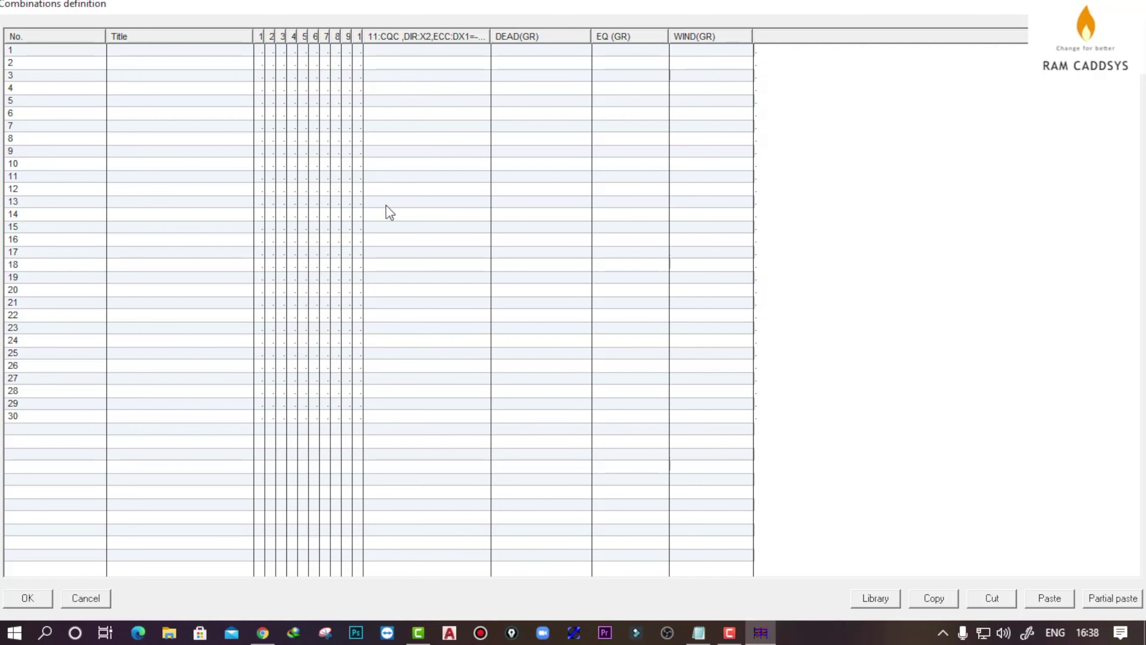
pyautogui.moveTo(362, 34); pyautogui.dragTo(425, 34)
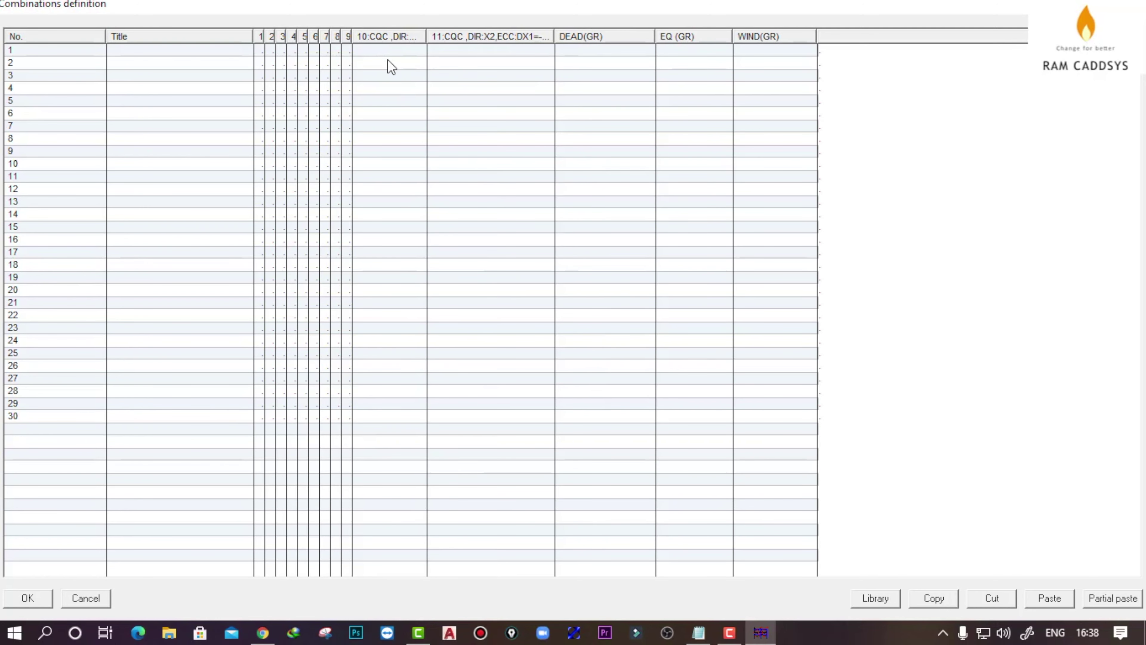
pyautogui.moveTo(424, 36); pyautogui.dragTo(386, 37)
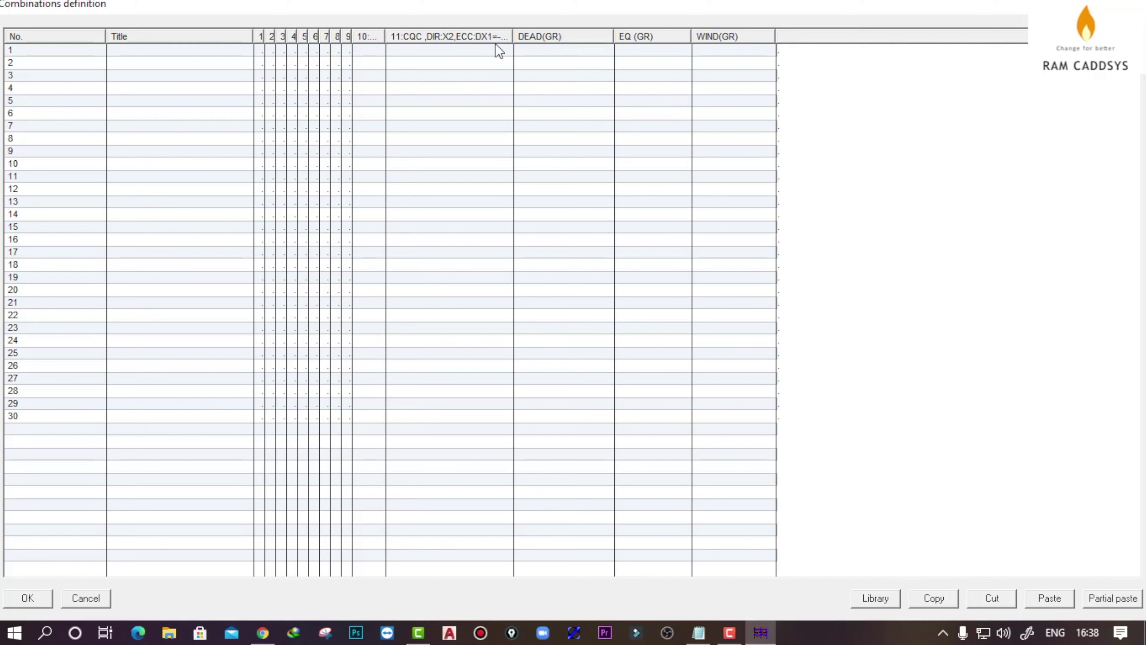
pyautogui.moveTo(513, 37); pyautogui.dragTo(435, 36)
pyautogui.moveTo(273, 34)
pyautogui.mouseDown()
pyautogui.moveTo(311, 36)
pyautogui.moveTo(269, 36)
pyautogui.moveTo(281, 36)
pyautogui.mouseUp()
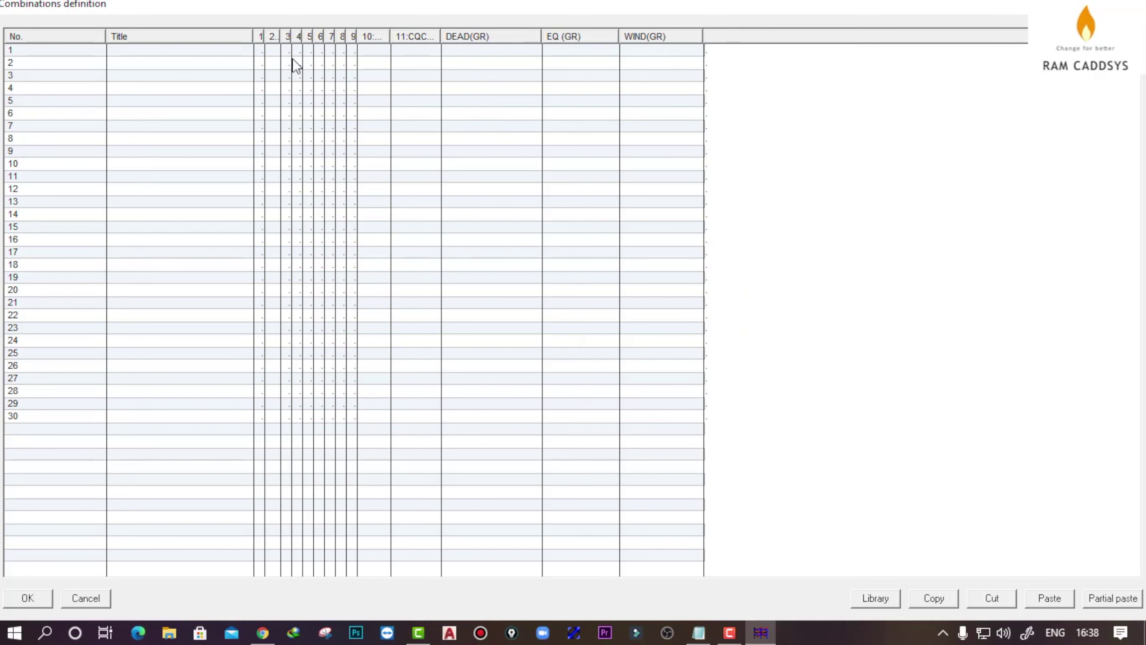
pyautogui.moveTo(289, 35); pyautogui.dragTo(344, 35)
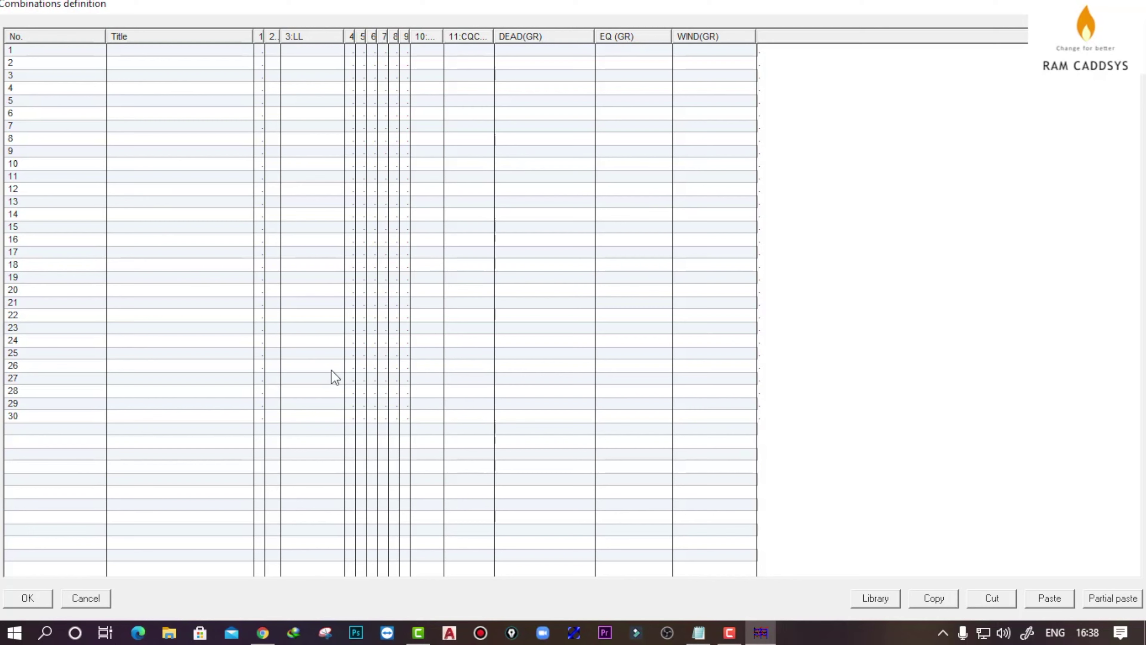
# Step: Enter combination 1 titled 1.5D with a DEAD(GR) factor of 1.5
pyautogui.click(131, 53)
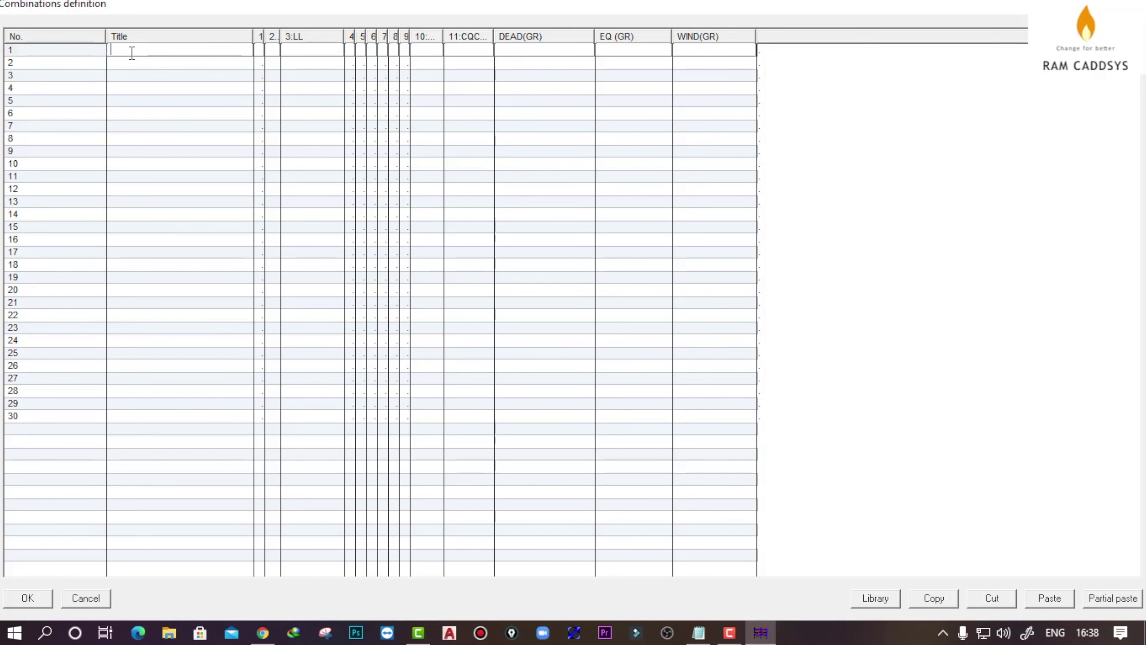
pyautogui.write('D')
pyautogui.press('BackSpace')
pyautogui.write('1.5D')
pyautogui.click(519, 51)
pyautogui.write('1.5')
pyautogui.click(133, 61)
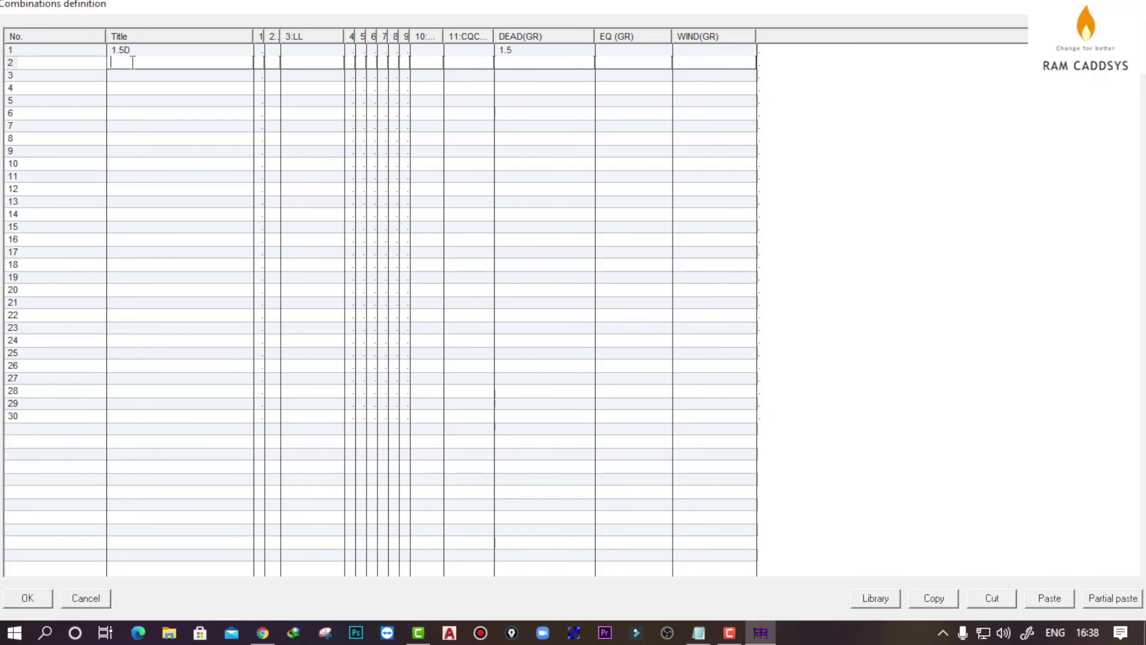
pyautogui.write('1.5(D+L)')
# Step: Enter combination 2 titled 1.5(D+W) with 1.5 factors
pyautogui.click(513, 66)
pyautogui.write('1.5')
pyautogui.click(296, 65)
pyautogui.write('1.5')
pyautogui.click(119, 74)
pyautogui.write('1.5(D+W)')
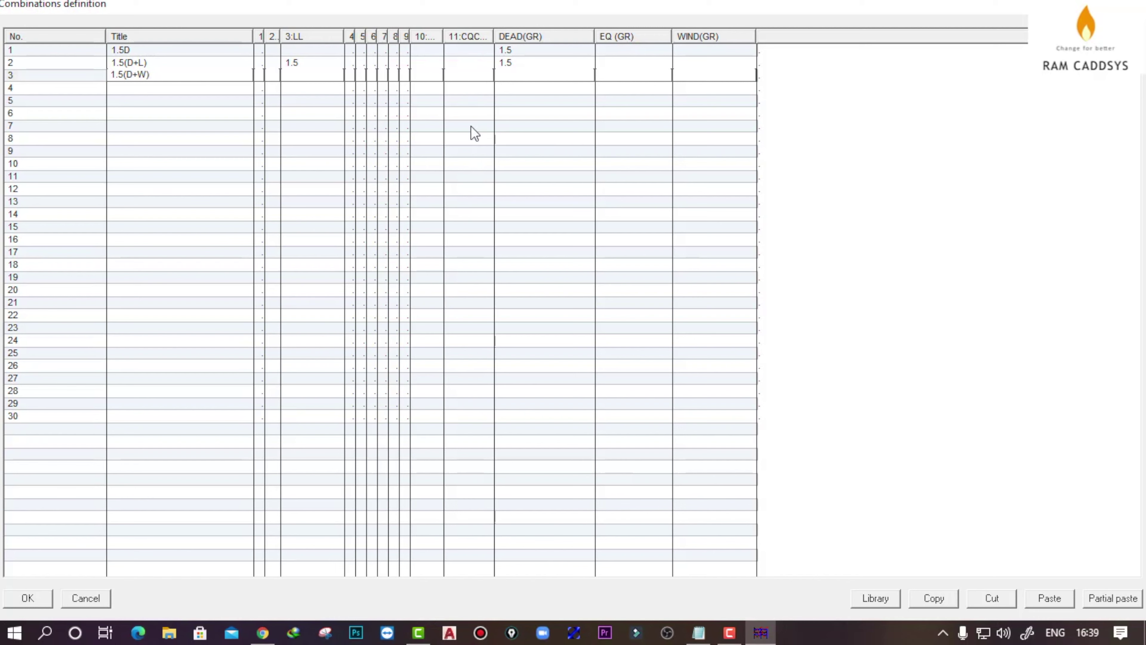
# Step: Give combination 3 DEAD(GR) and WIND(GR) factors of 1.5
pyautogui.click(136, 86)
pyautogui.click(522, 87)
pyautogui.write('1.5')
pyautogui.click(693, 86)
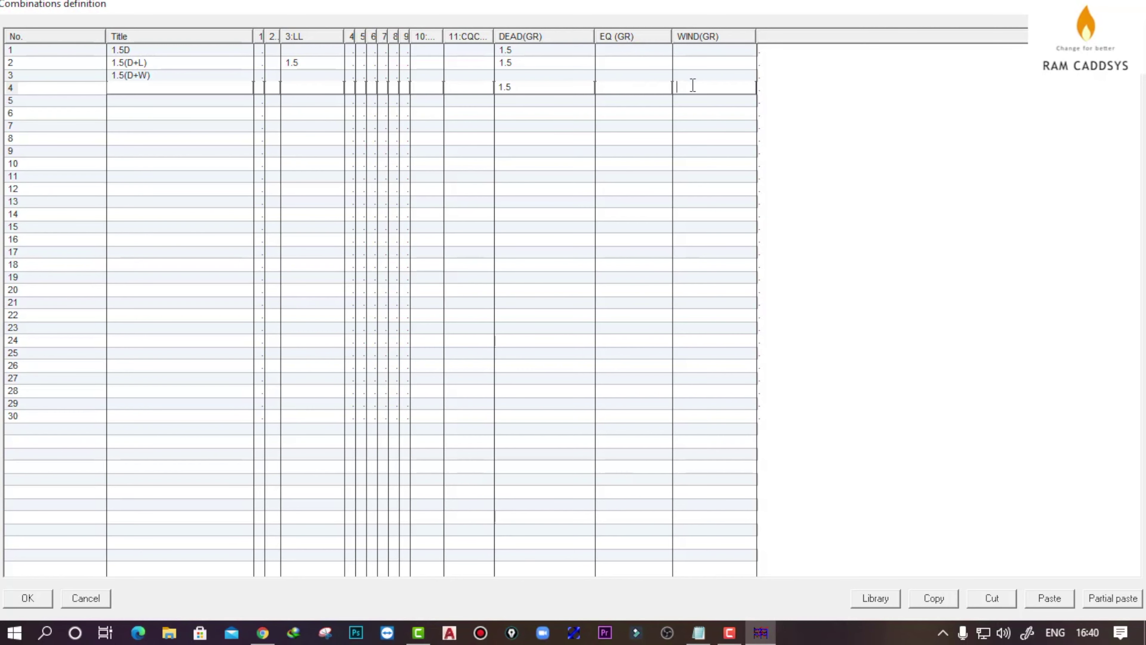
pyautogui.write('1.5')
pyautogui.click(120, 88)
# Step: Enter 1.2(D+L+W) with 1.2 factors for DEAD, LL and WIND
pyautogui.write('1.2(D+L+W)')
pyautogui.click(516, 103)
pyautogui.write('1.2')
pyautogui.click(198, 90)
pyautogui.click(506, 87)
pyautogui.write('1.2')
pyautogui.click(298, 87)
pyautogui.write('1.2')
pyautogui.click(683, 87)
pyautogui.write('1.2')
# Step: Enter 0.9D+1.5W with a 0.9 DEAD factor and 1.5 WIND factor
pyautogui.click(684, 75)
pyautogui.write('1.5')
pyautogui.click(162, 101)
pyautogui.write('0.9D+1.5W')
pyautogui.click(506, 99)
pyautogui.write('0.9')
pyautogui.click(690, 101)
pyautogui.write('1.5')
pyautogui.press('Return')
# Step: Add combinations 1.5(D+EQ), 1.5(D-EQ), 1.2(D+L+EQ) and 1.2(D+L-EQ)
pyautogui.write('1.5(D+EQ)')
pyautogui.press('Return')
pyautogui.write('1.5(D-EQ)')
pyautogui.click(129, 139)
pyautogui.write('1.2(D+L+EQ)')
pyautogui.press('Return')
pyautogui.write('1.2(D+L-EQ)')
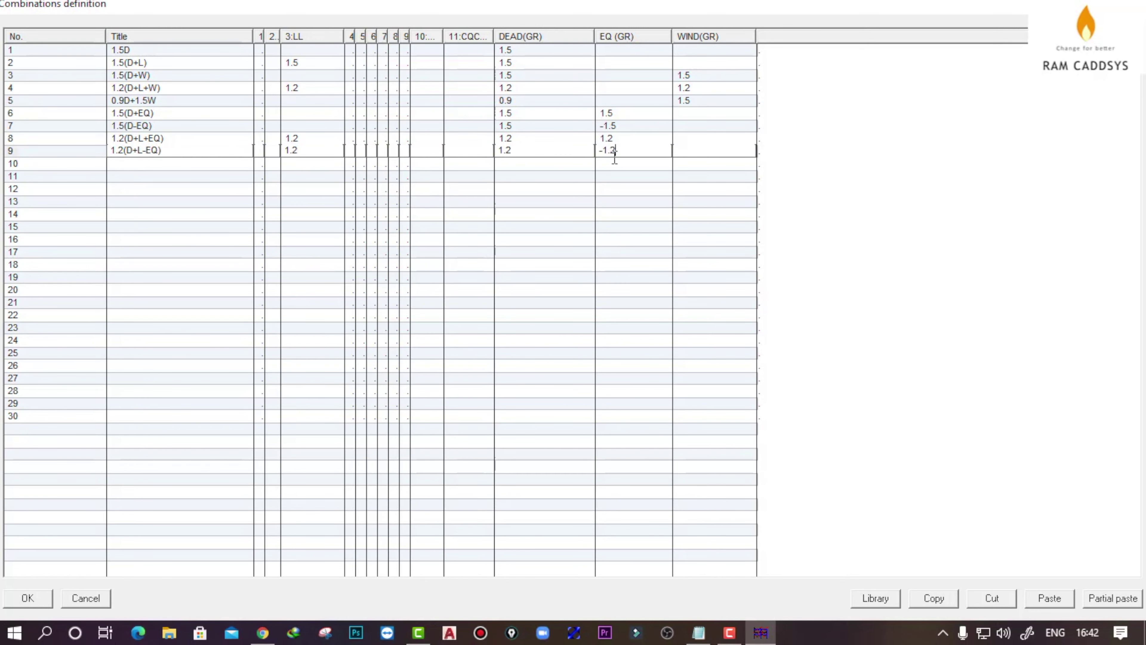
pyautogui.press('Return')
# Step: Add 0.9D+1.5EQ and 0.9D-1.5EQ, giving combination 11 an EQ (GR) factor of -1.5
pyautogui.write('0.9D+1.5EQ')
pyautogui.press('Return')
pyautogui.write('0.9D-1.5EQ')
pyautogui.click(625, 178)
pyautogui.write('-1.5')
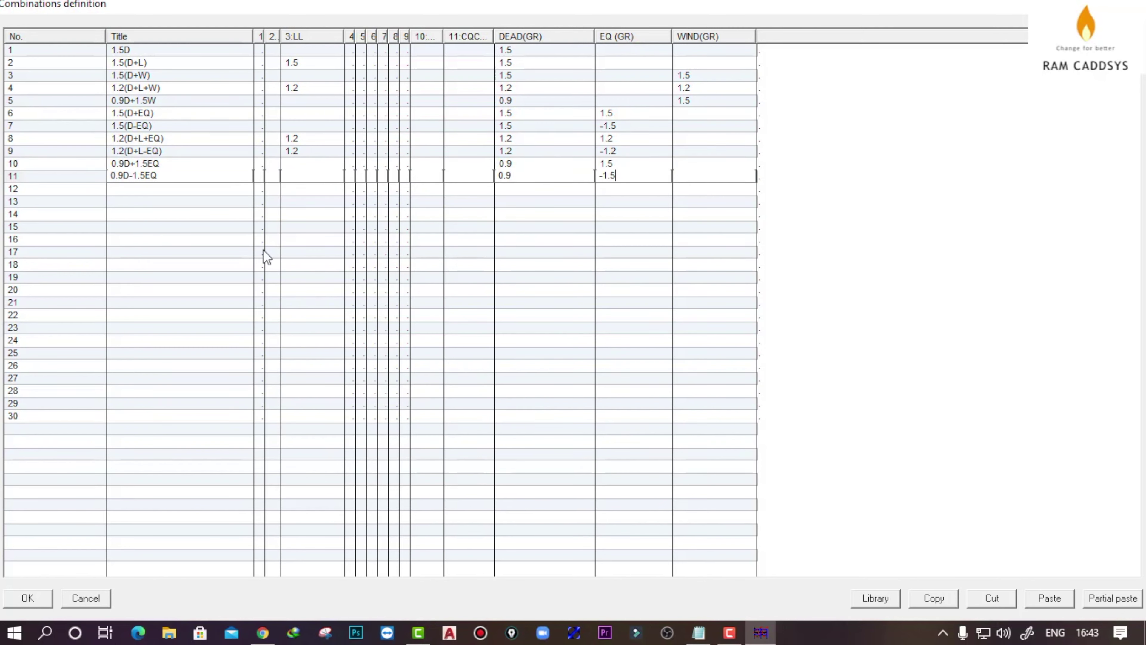
pyautogui.click(169, 187)
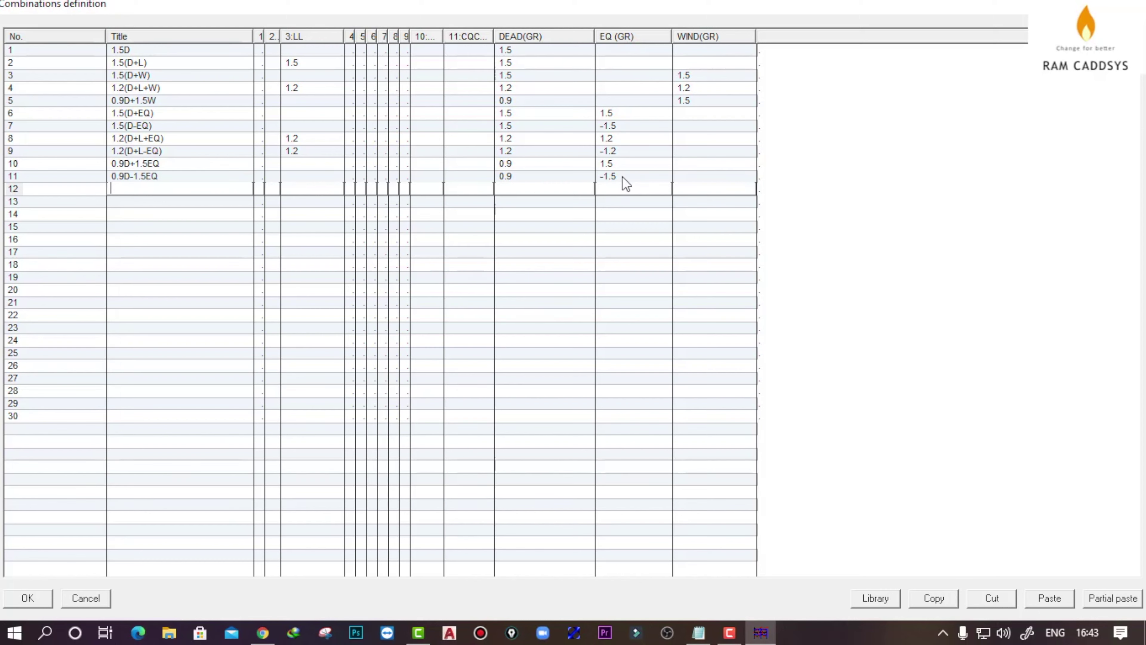
pyautogui.click(29, 598)
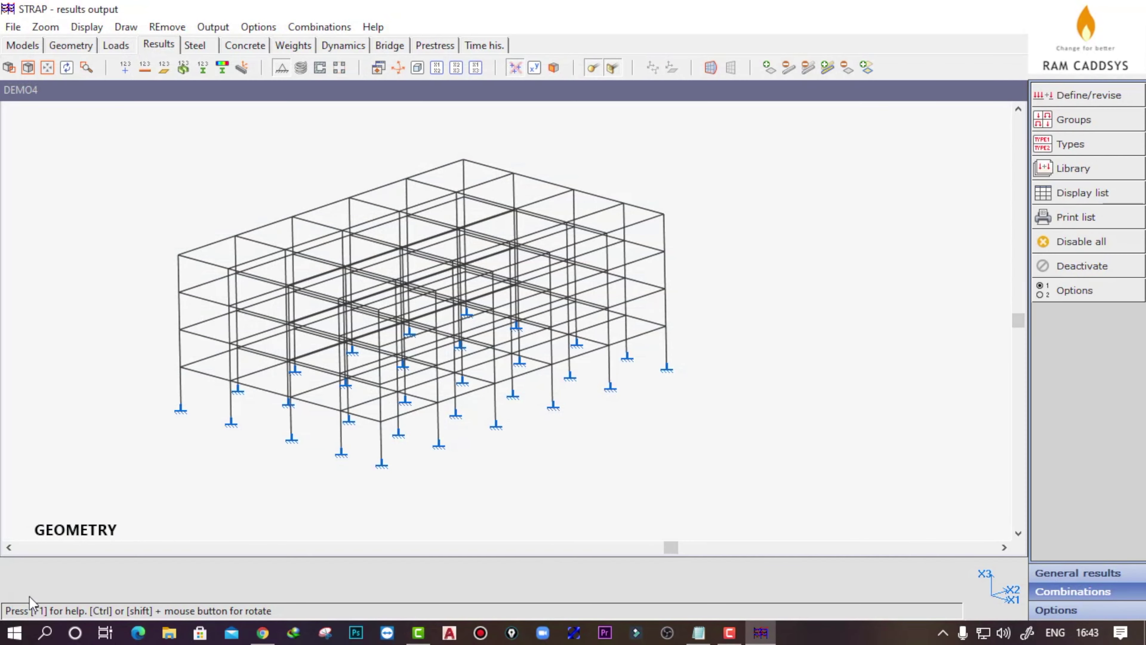
pyautogui.click(1076, 199)
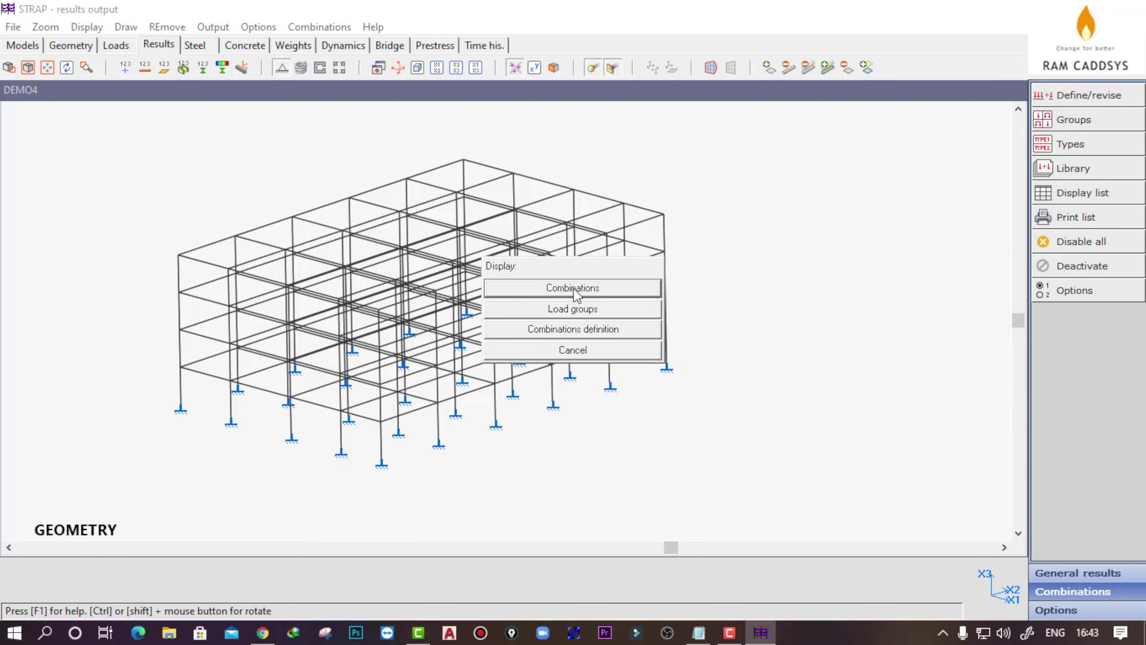
pyautogui.click(573, 289)
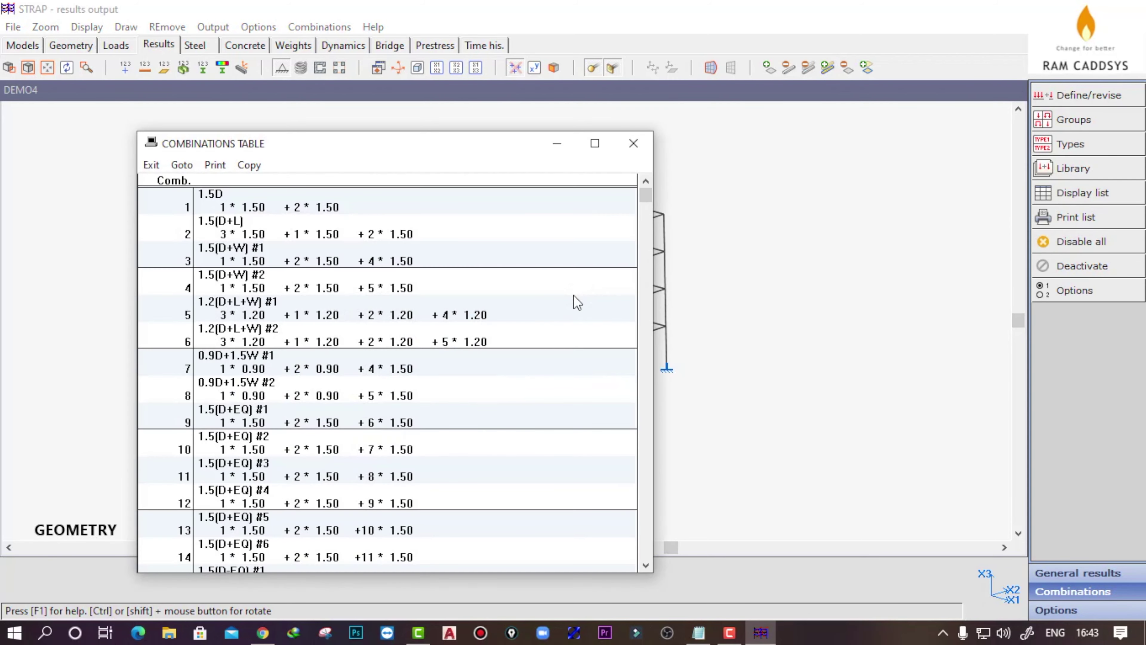
pyautogui.moveTo(645, 203)
pyautogui.mouseDown()
pyautogui.moveTo(630, 562)
pyautogui.moveTo(652, 365)
pyautogui.moveTo(645, 194)
pyautogui.mouseUp()
pyautogui.moveTo(646, 196); pyautogui.dragTo(627, 384)
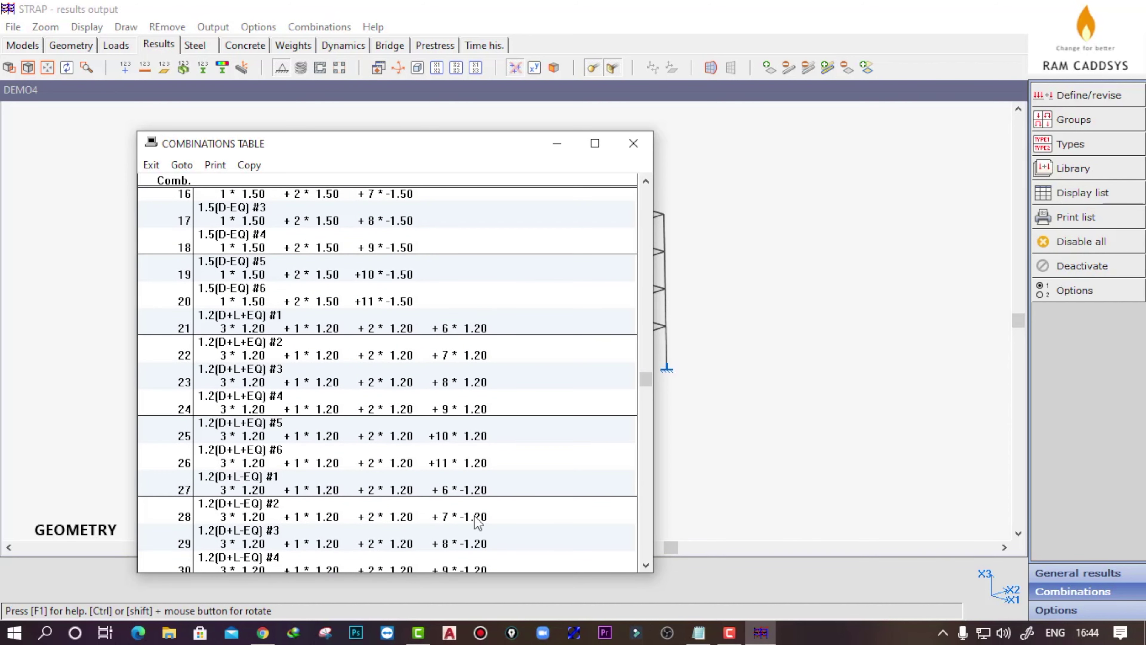
pyautogui.click(645, 405)
pyautogui.moveTo(646, 545)
pyautogui.mouseDown()
pyautogui.moveTo(652, 514)
pyautogui.moveTo(648, 553)
pyautogui.mouseUp()
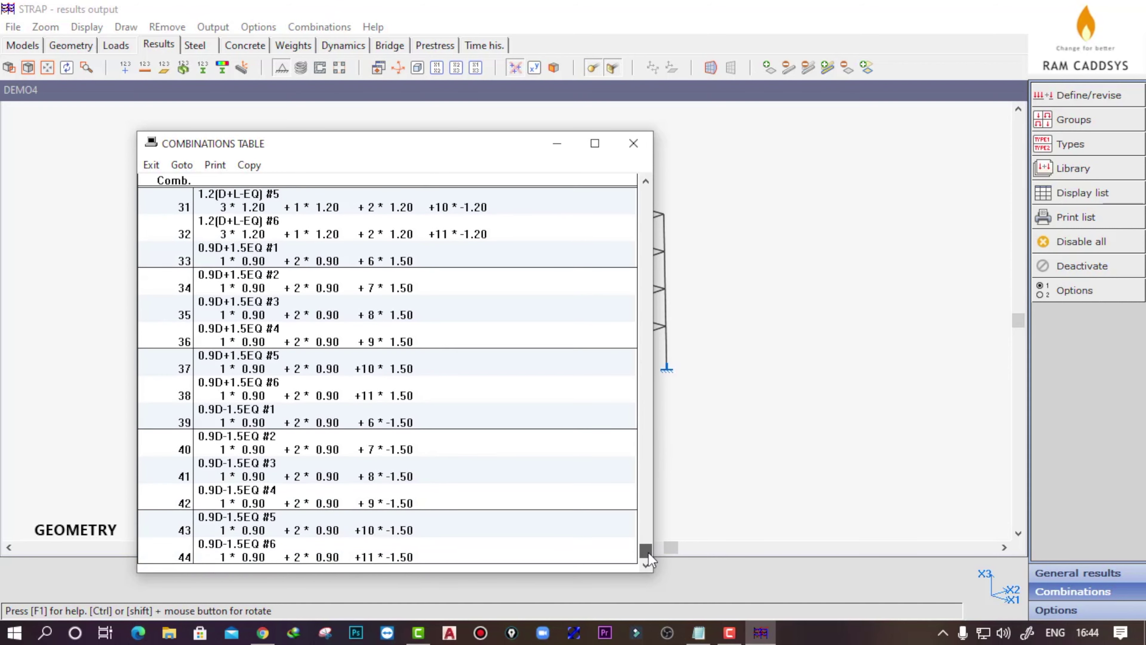
pyautogui.click(633, 148)
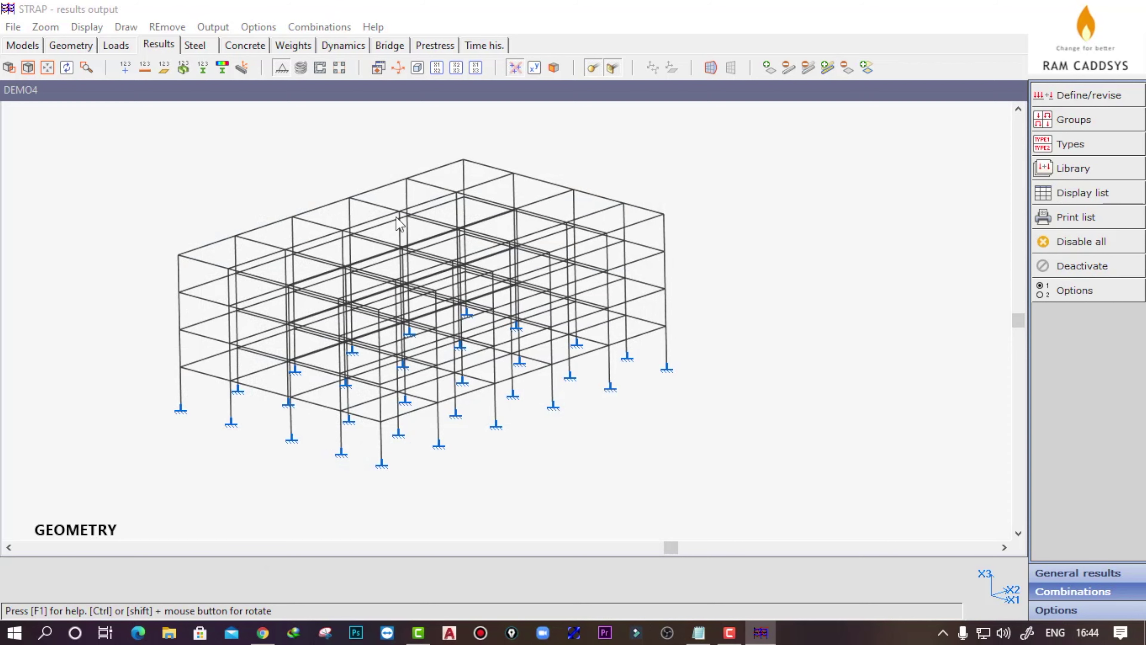
pyautogui.moveTo(374, 217); pyautogui.dragTo(442, 253, button='middle')
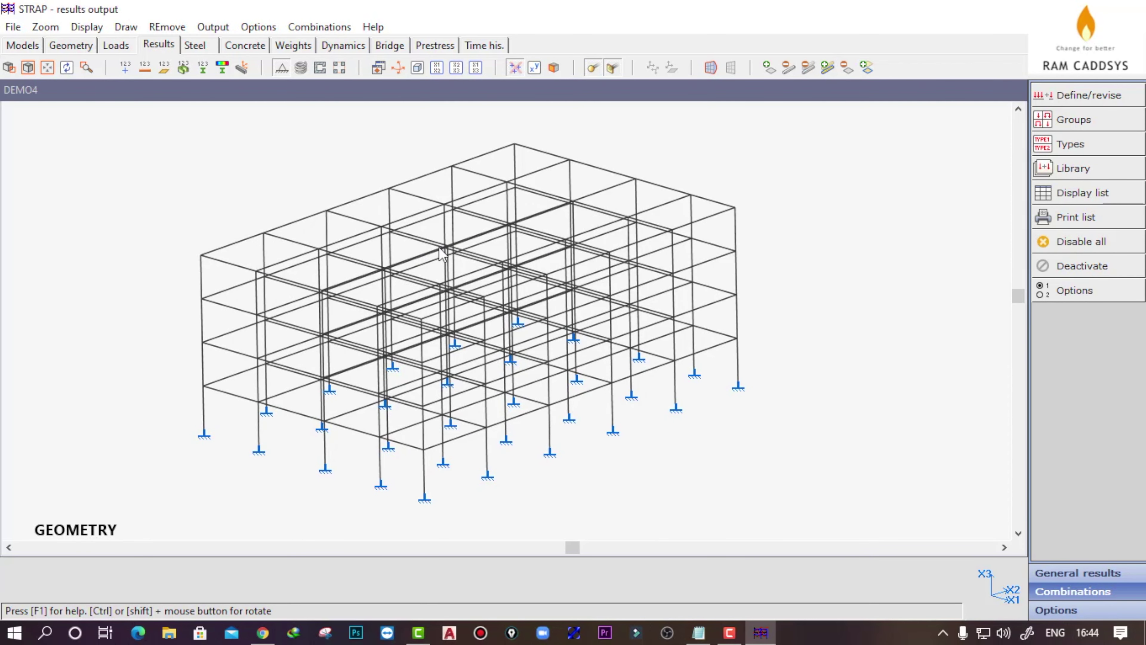